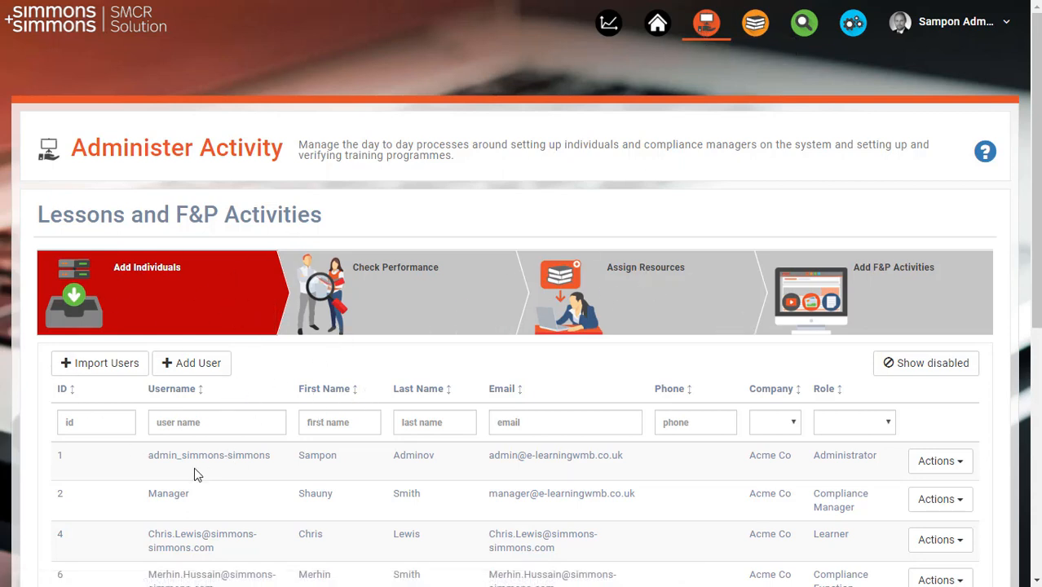
View the Check Performance section and examine the learning list and assignment areas under Assign Resources
click(391, 326)
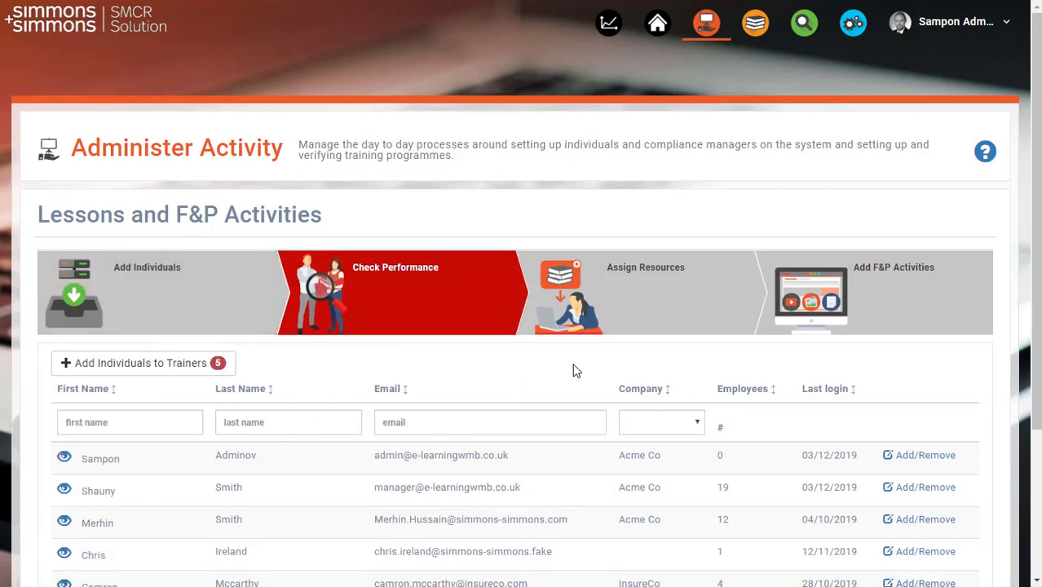
click(615, 313)
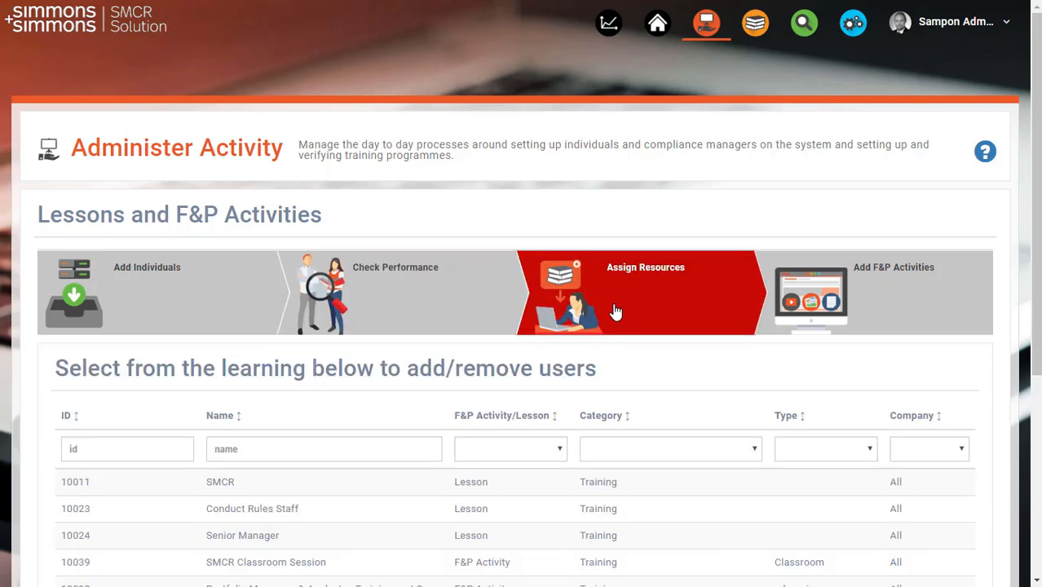
scroll(483, 463, down, 3)
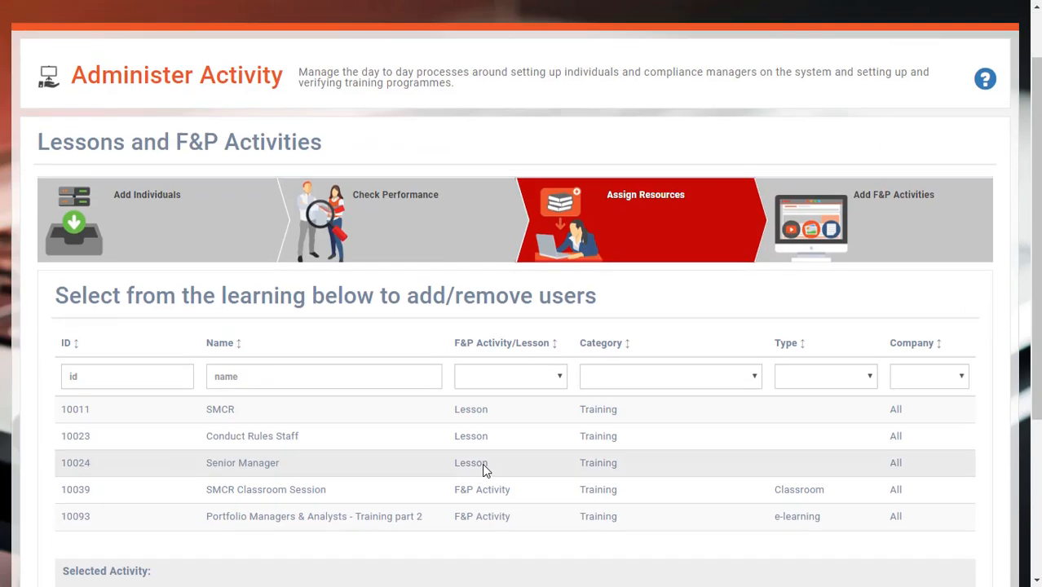
scroll(483, 471, down, 1)
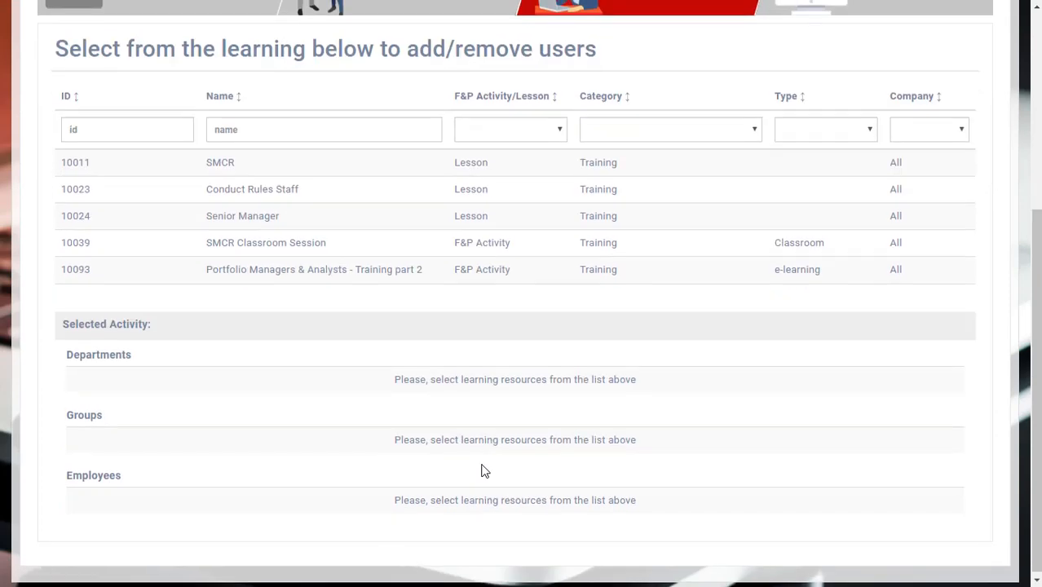
scroll(480, 470, up, 4)
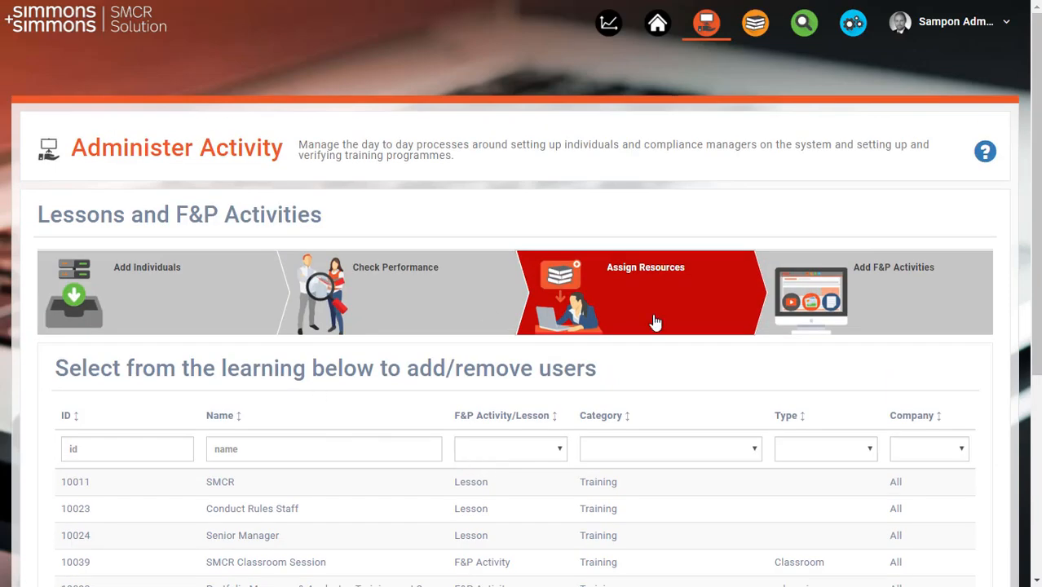
Open the Add F&P Activities section, check the Type filter's options and sort the activities by Type in ascending order
click(875, 314)
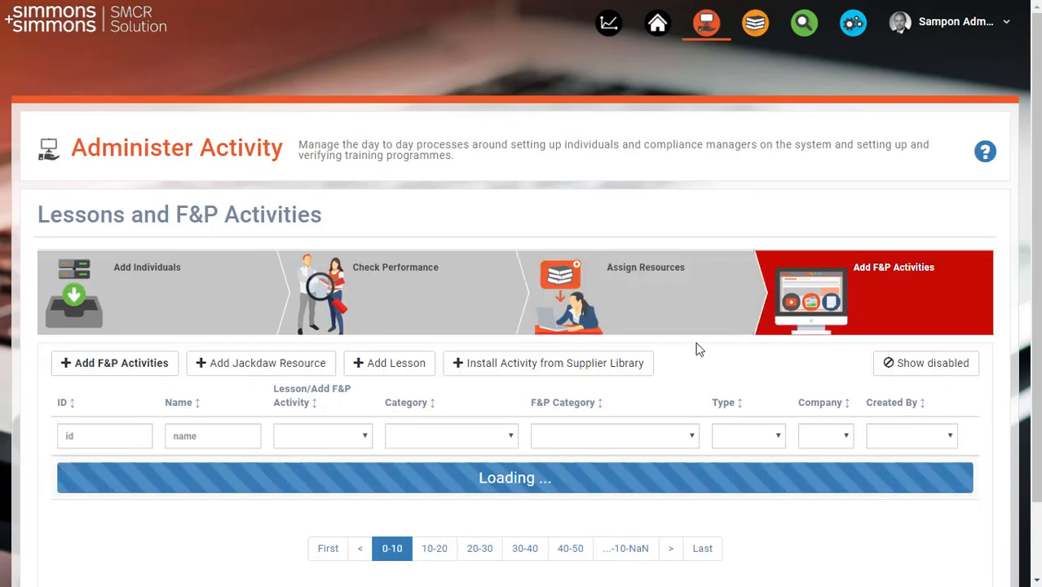
scroll(520, 366, down, 2)
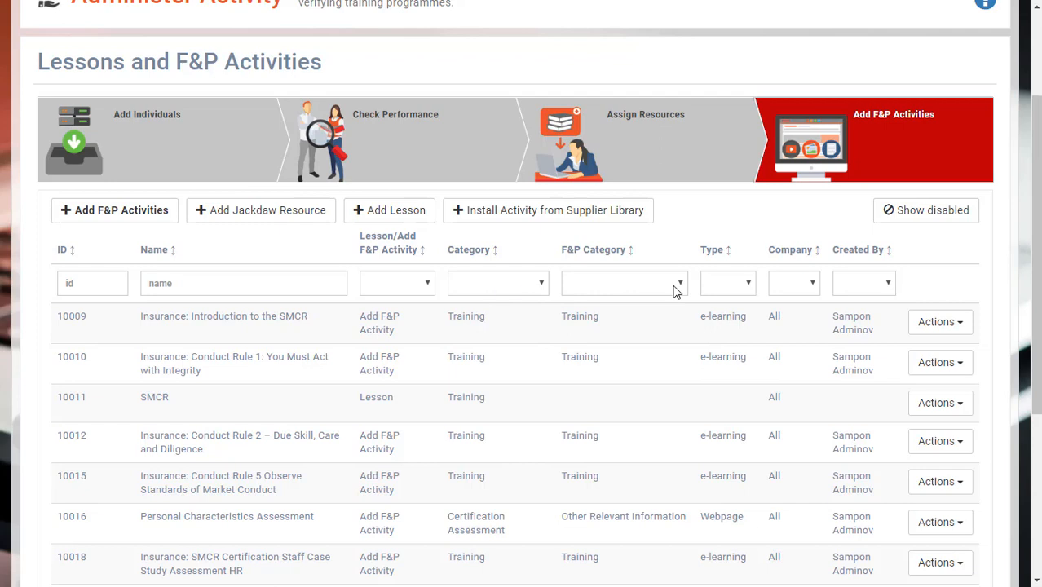
click(732, 285)
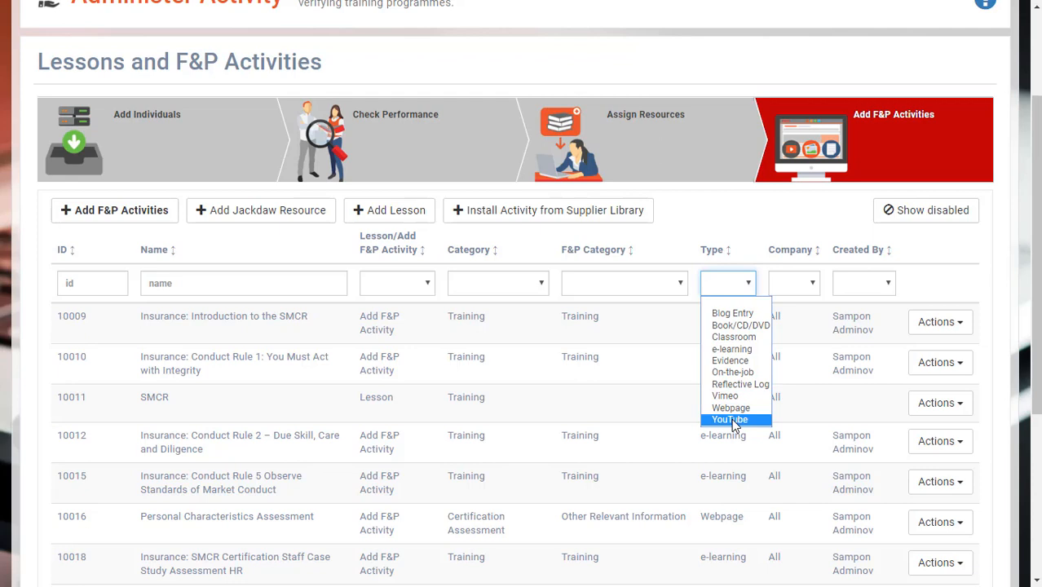
click(716, 250)
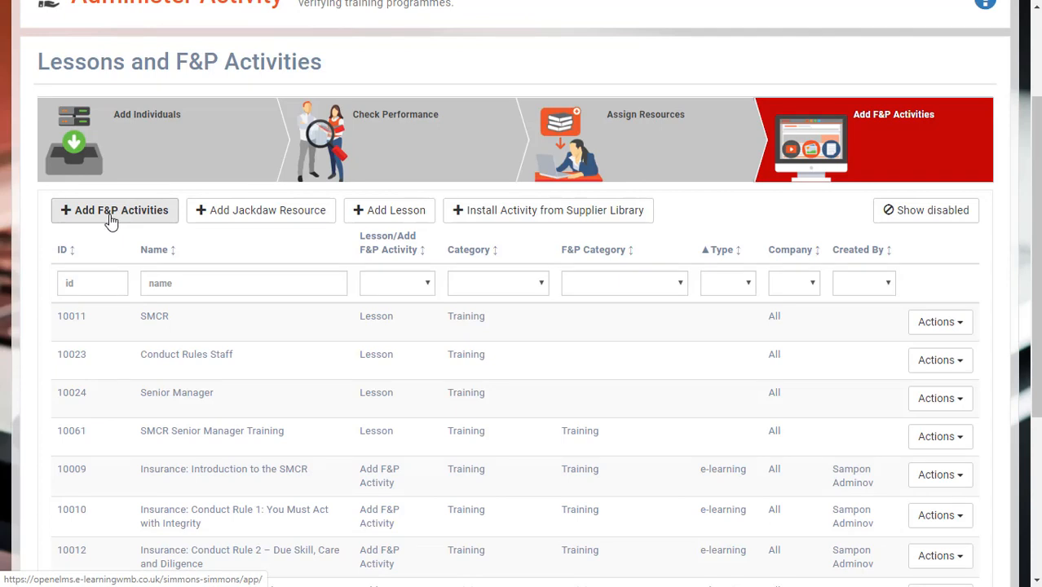
Start a new F&P activity and name it "Youtube video of SMCR"
scroll(114, 224, up, 2)
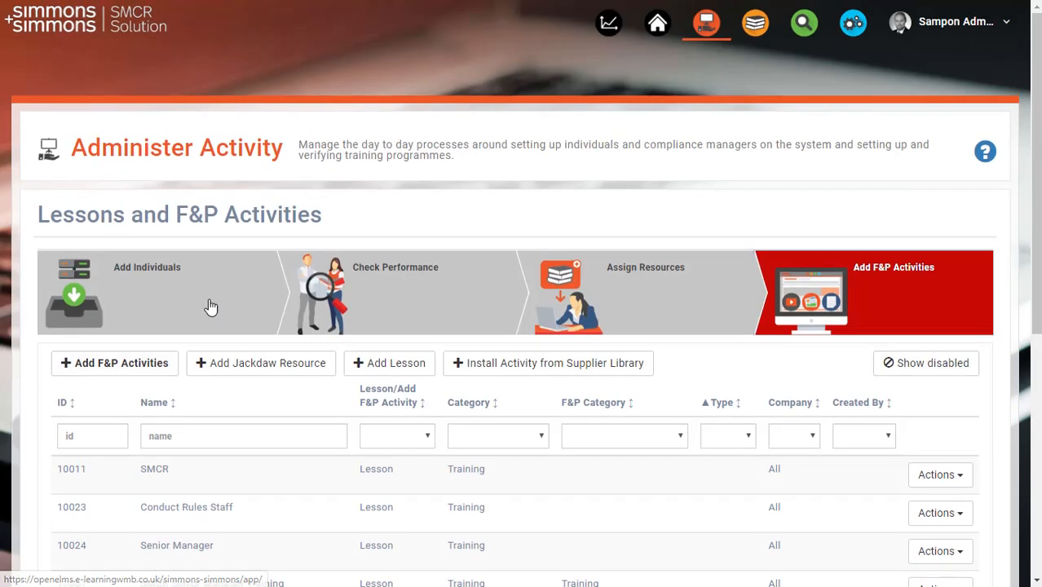
click(115, 370)
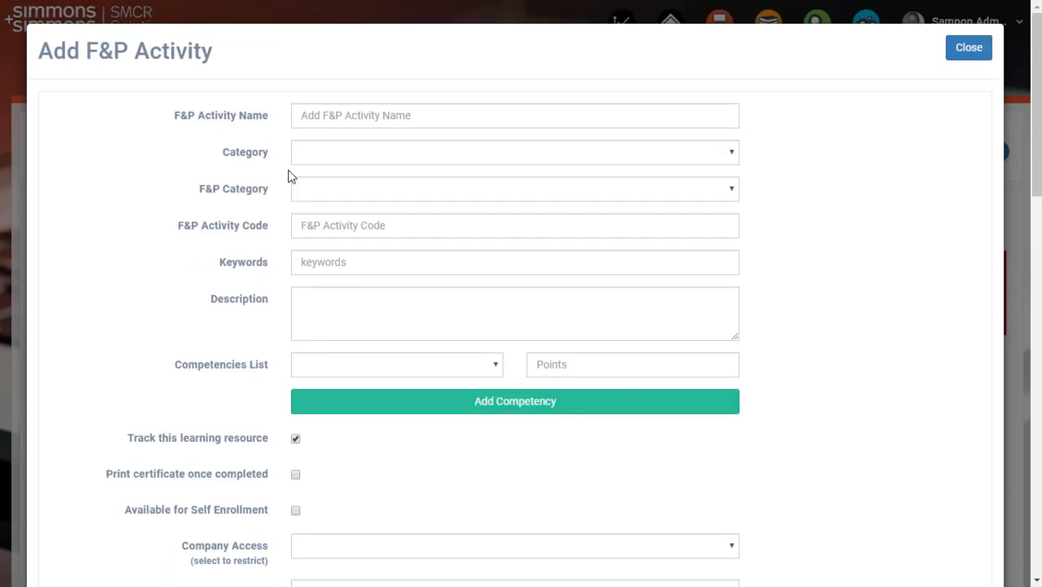
click(334, 119)
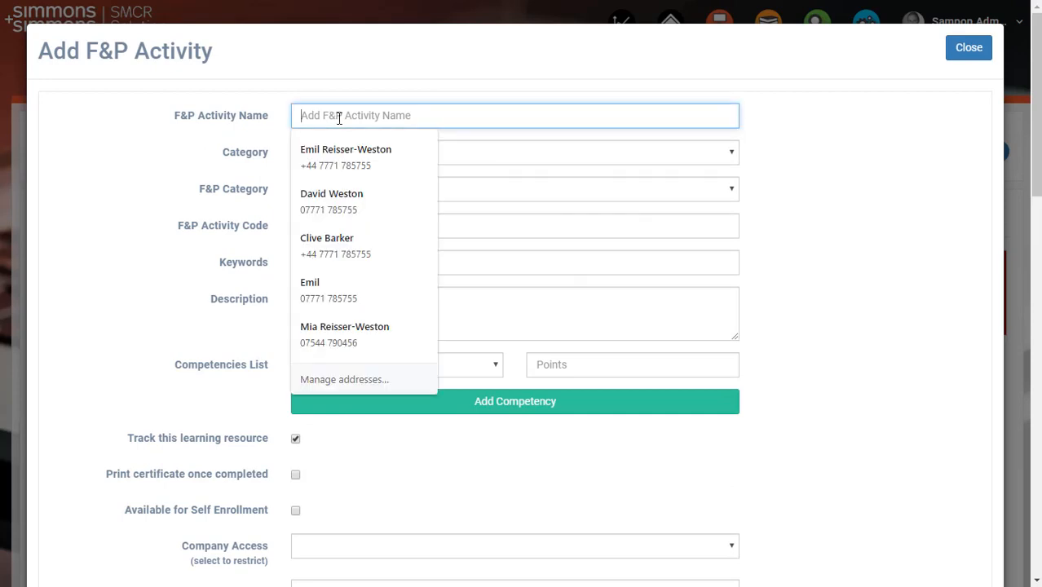
text(Y)
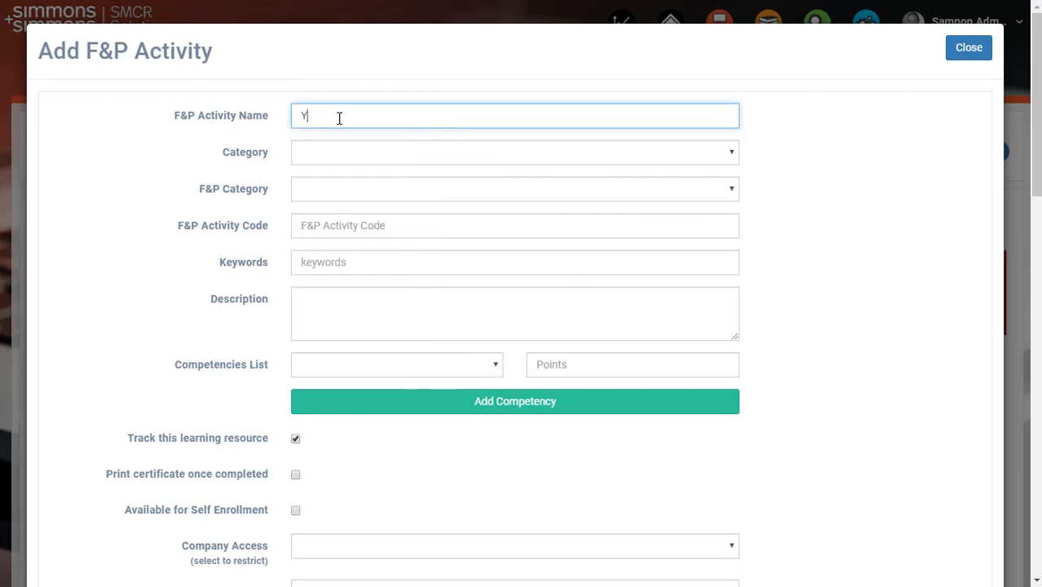
text(outube video of SMCR)
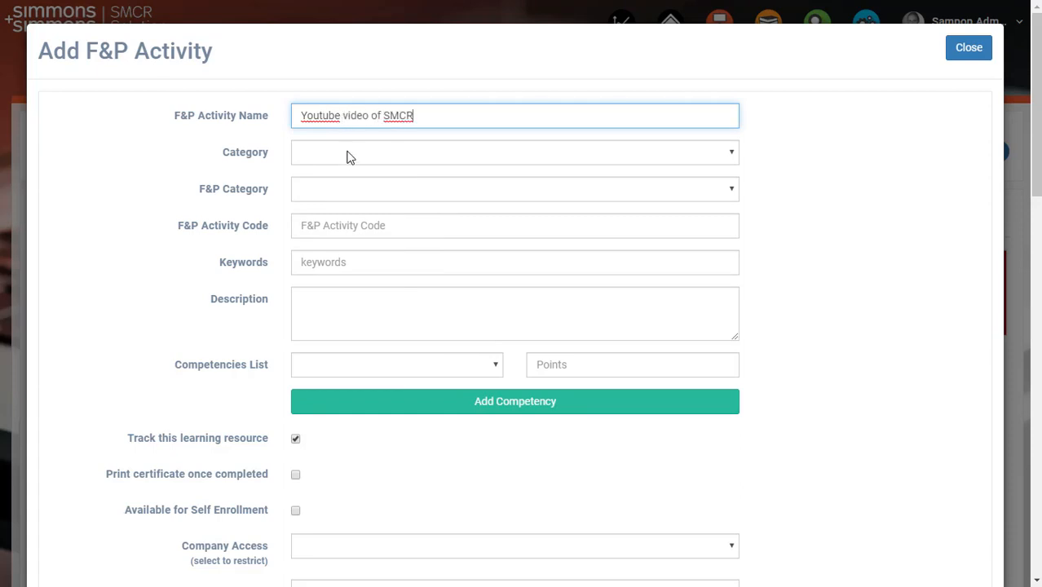
Set both the Category and the F&P Category of the new activity to Training
click(347, 158)
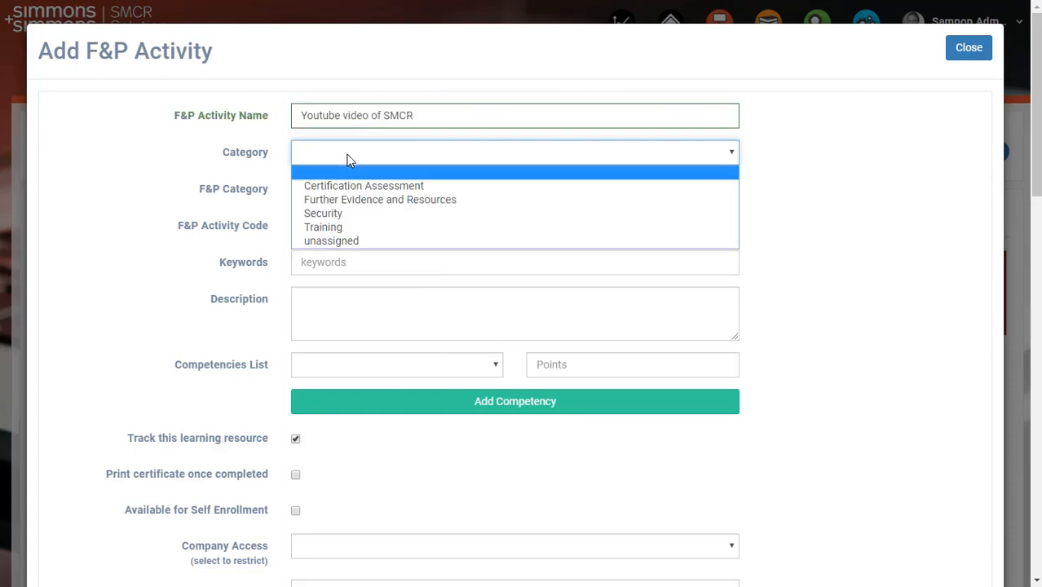
click(347, 226)
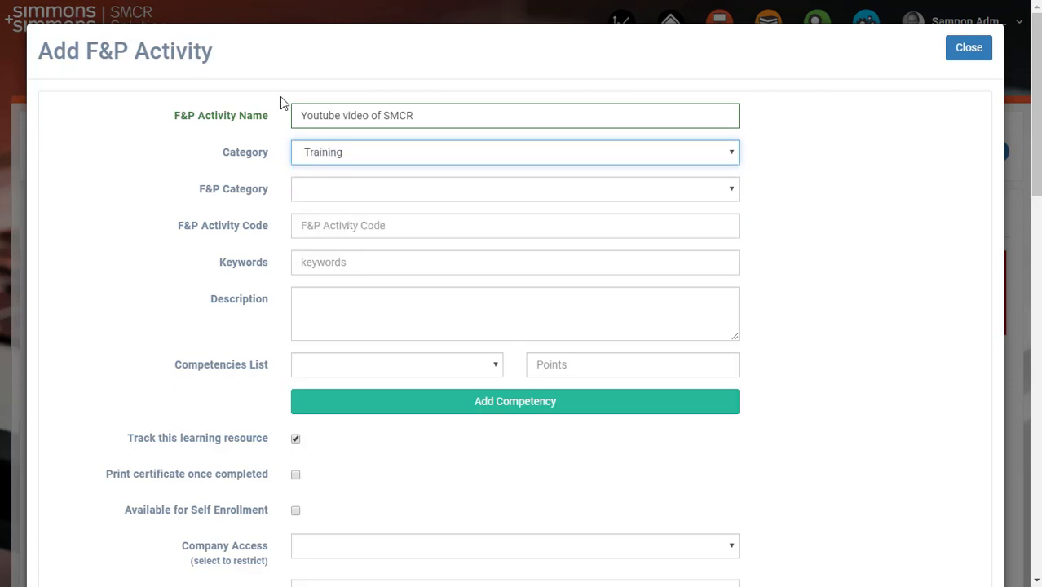
click(347, 189)
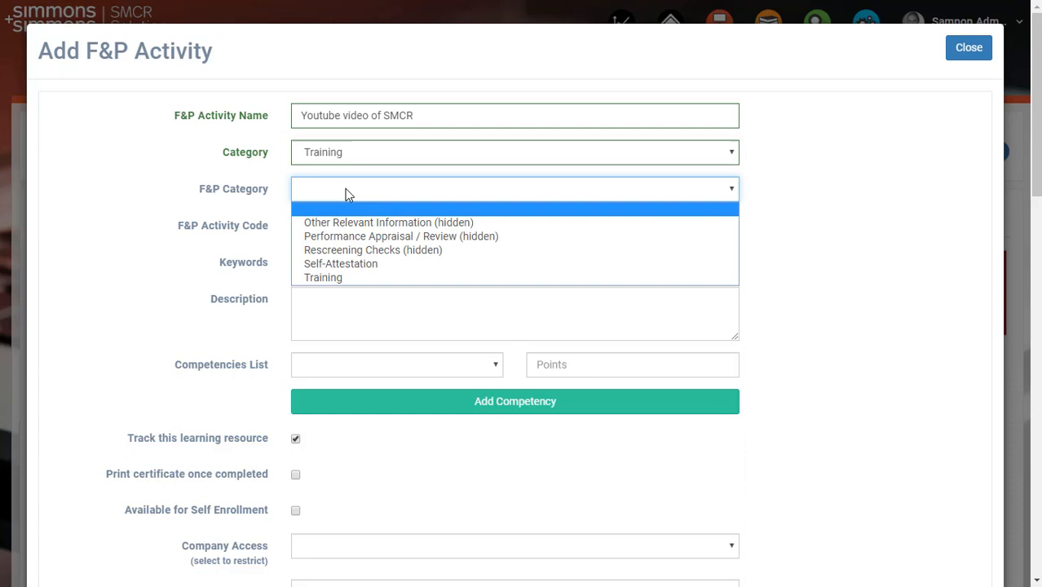
click(354, 278)
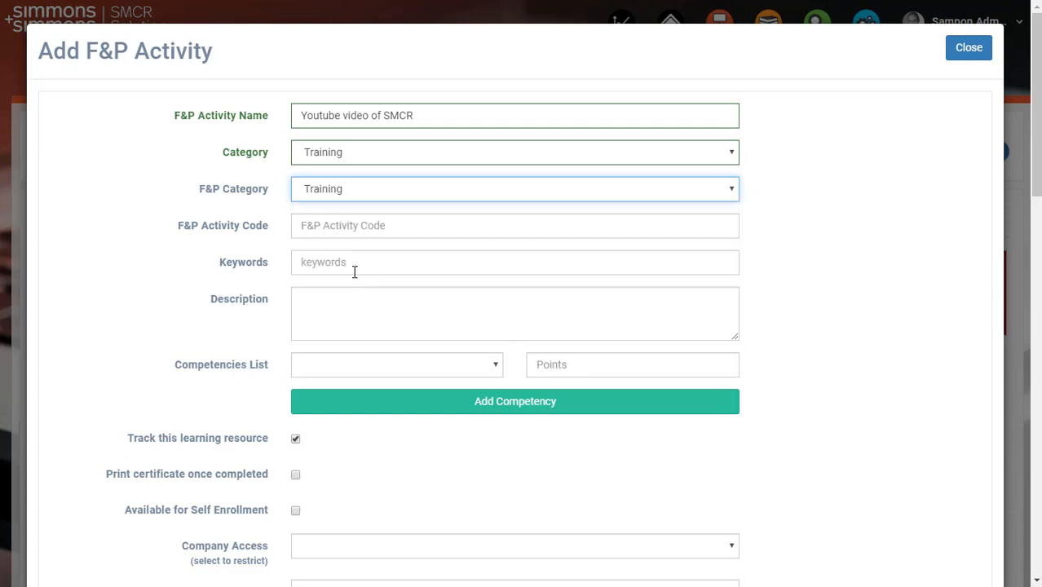
click(341, 190)
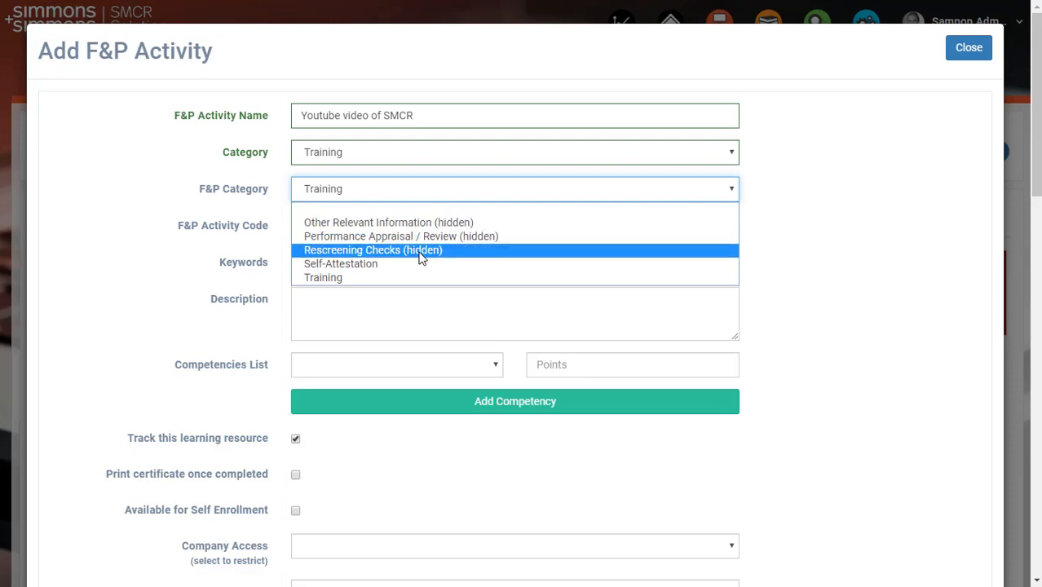
click(324, 280)
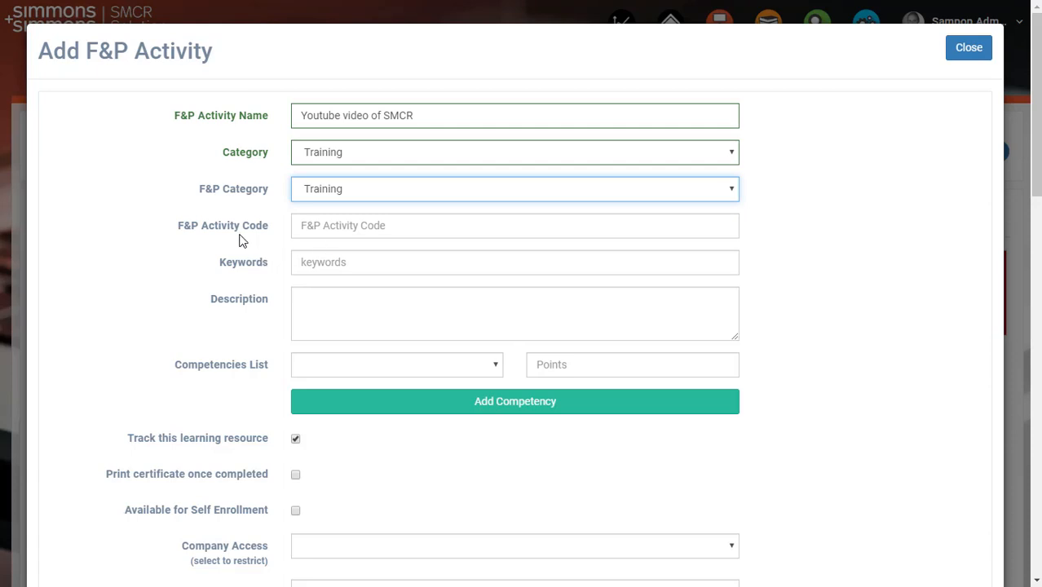
Examine the form's competencies, tracking, due date, image and certificate fields down to the prerequisite activities section
scroll(264, 260, down, 1)
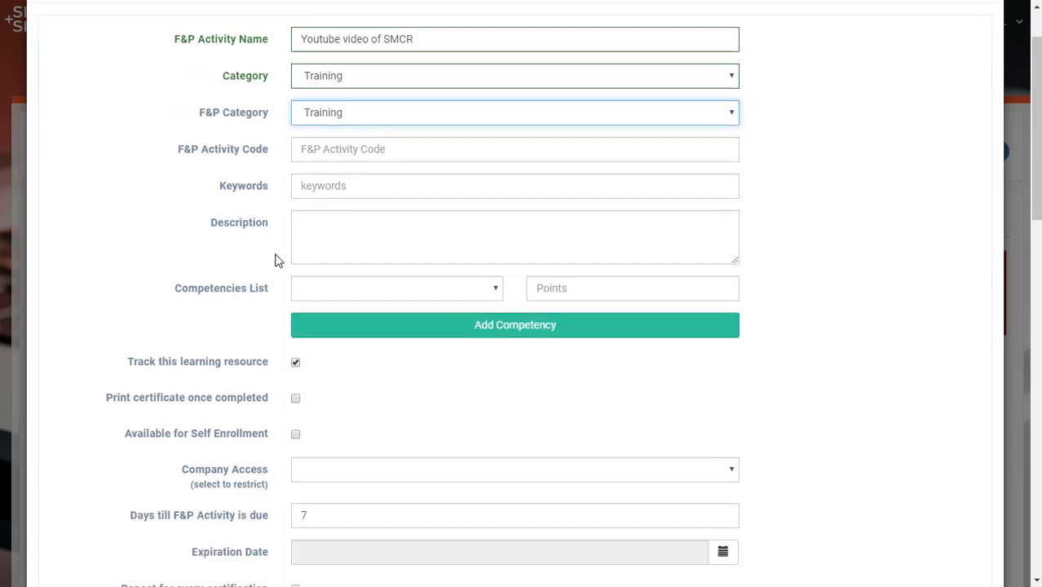
scroll(276, 260, down, 2)
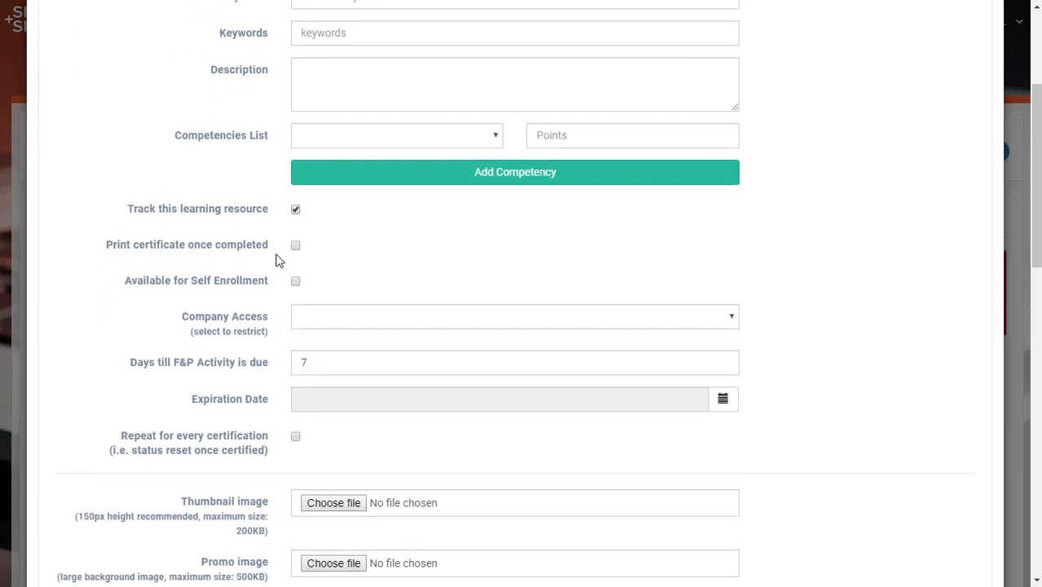
click(339, 145)
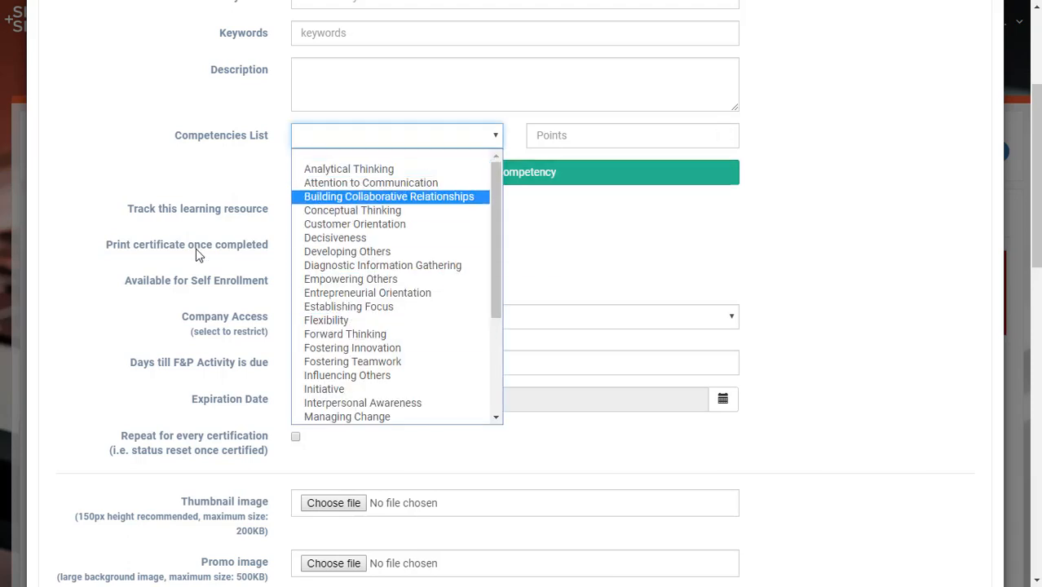
click(221, 173)
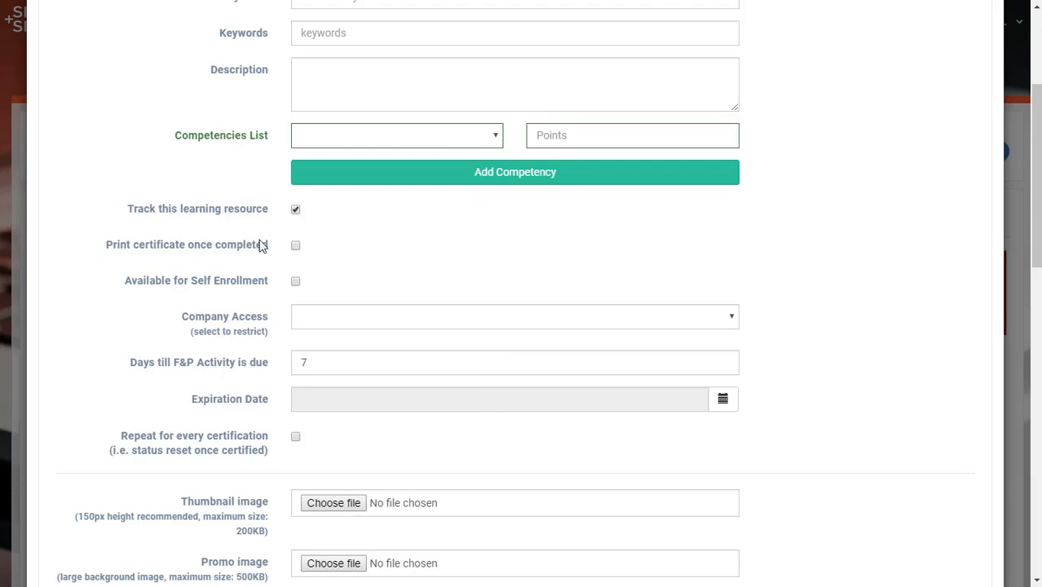
scroll(355, 165, down, 1)
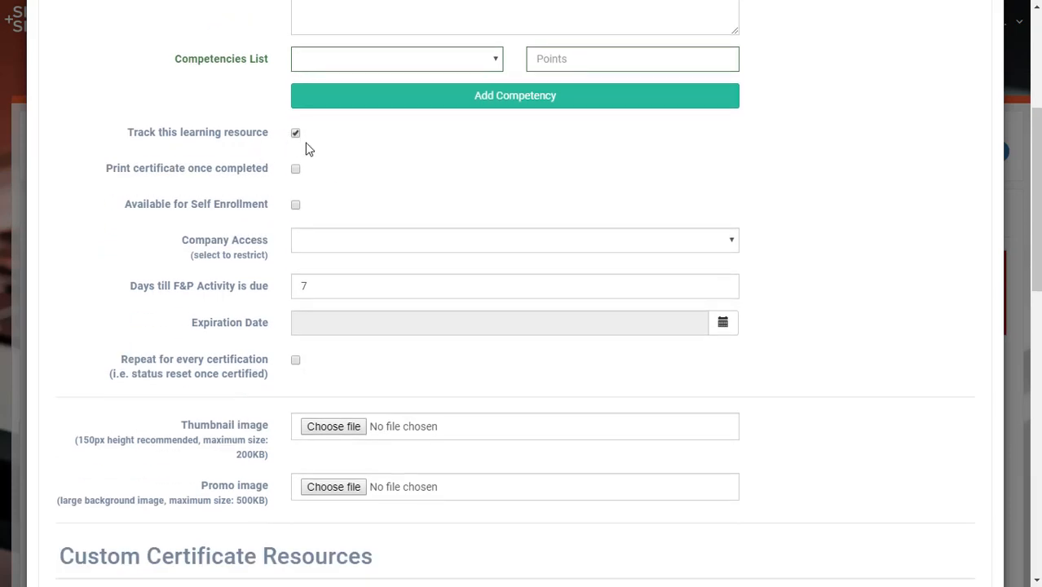
scroll(305, 152, up, 4)
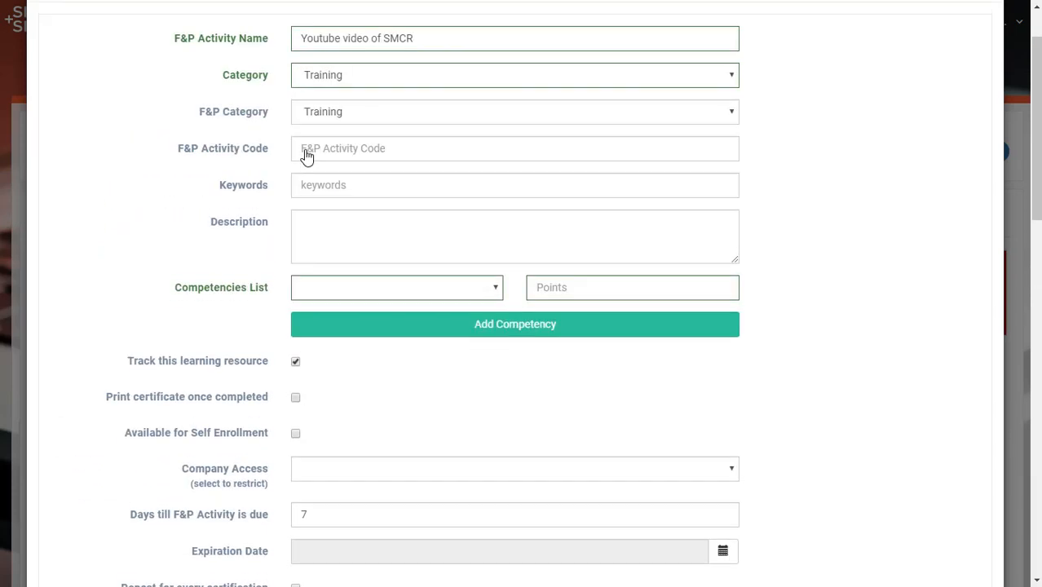
scroll(315, 156, down, 2)
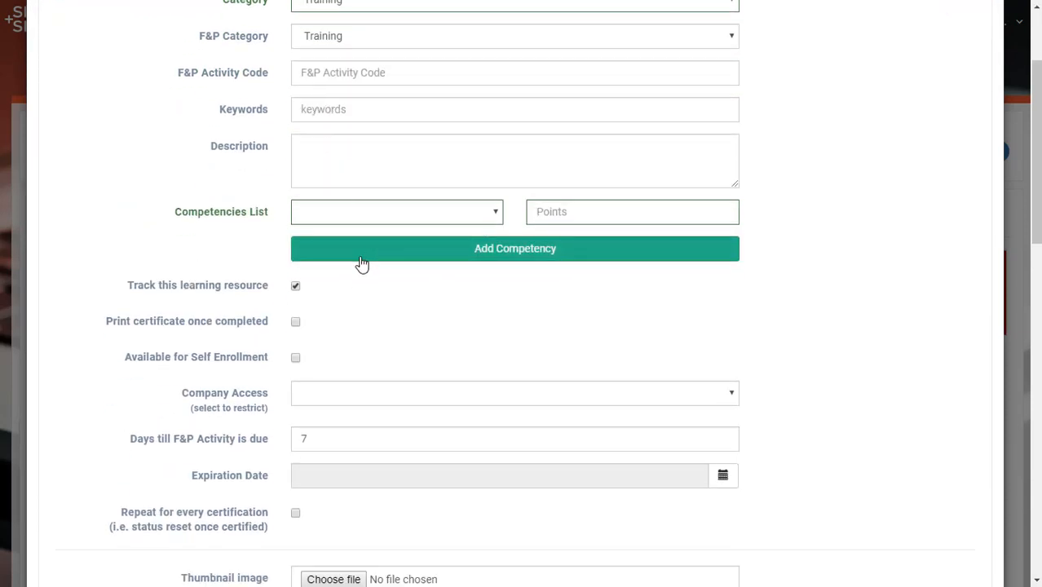
scroll(280, 356, down, 1)
scroll(400, 239, down, 6)
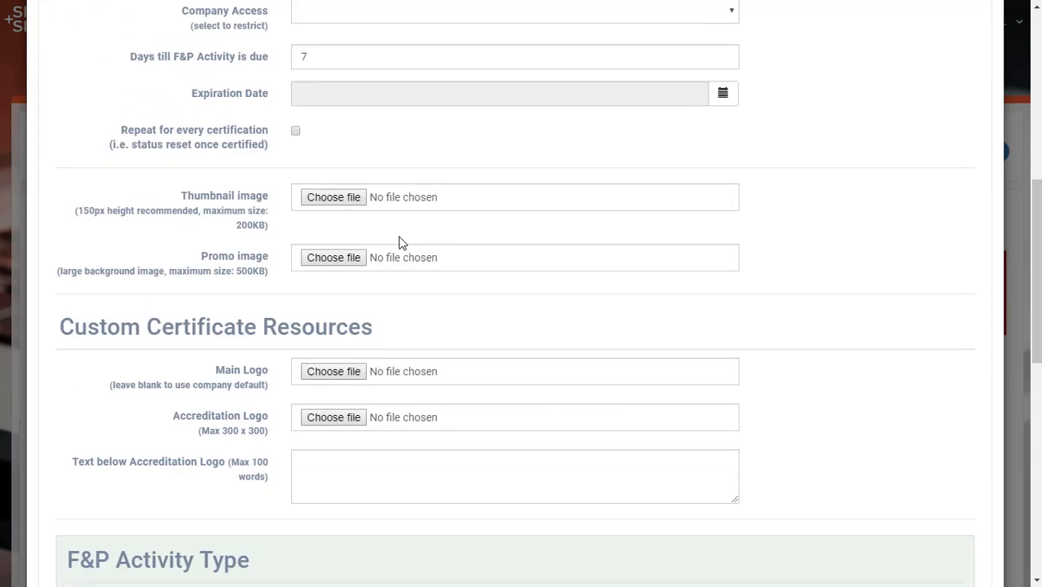
scroll(281, 175, down, 3)
scroll(280, 179, down, 5)
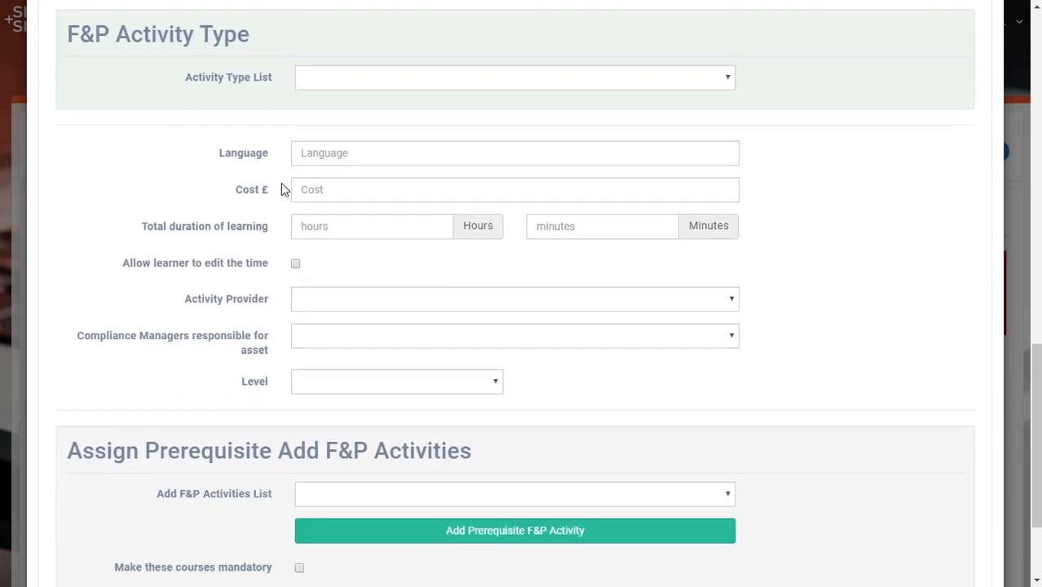
Switch the activity type through Book/CD/DVD, Classroom and e-learning to examine the fields each one offers
scroll(280, 183, up, 1)
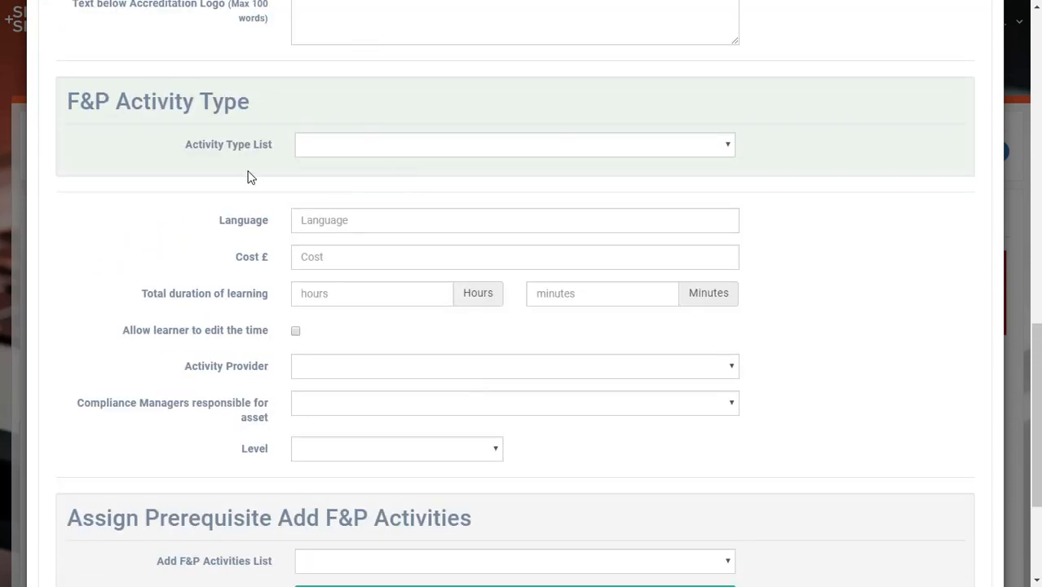
click(328, 147)
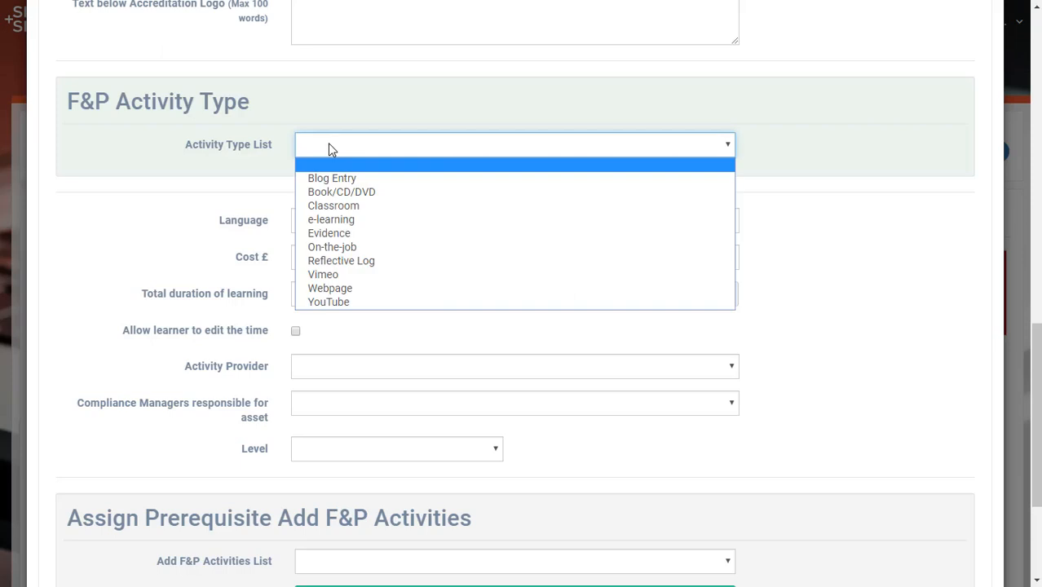
click(349, 192)
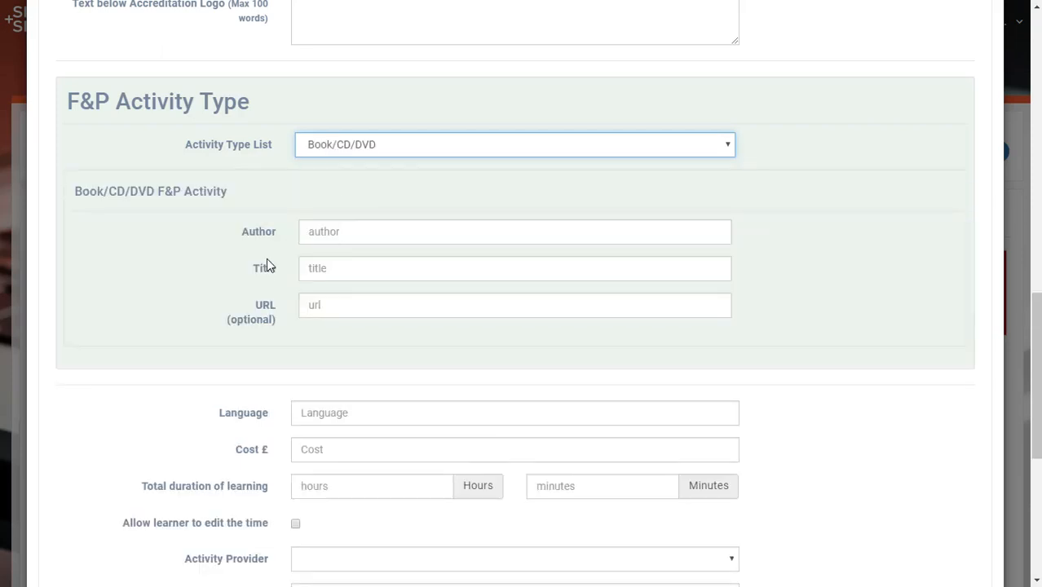
click(366, 146)
click(354, 203)
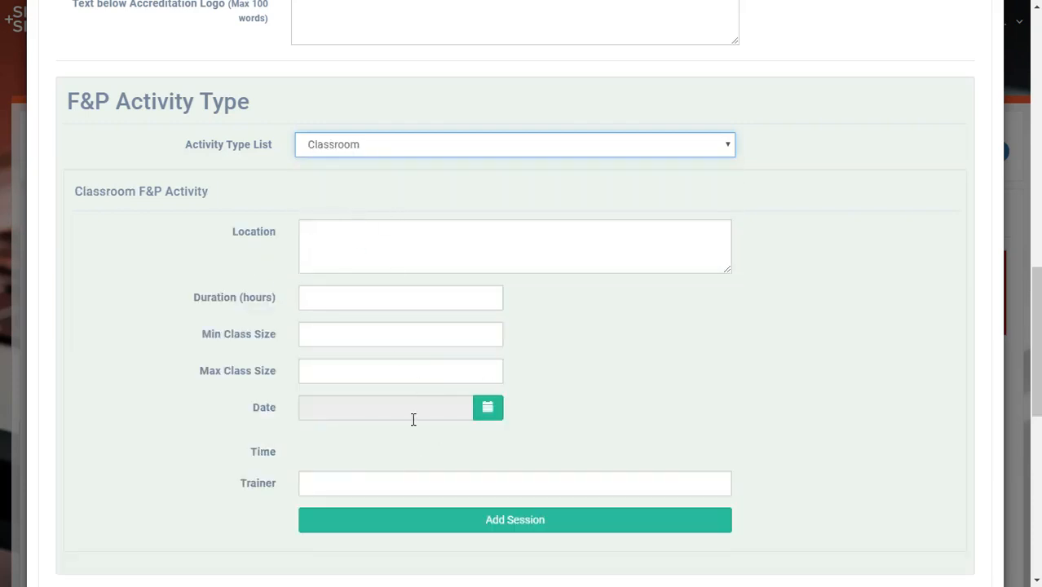
click(329, 152)
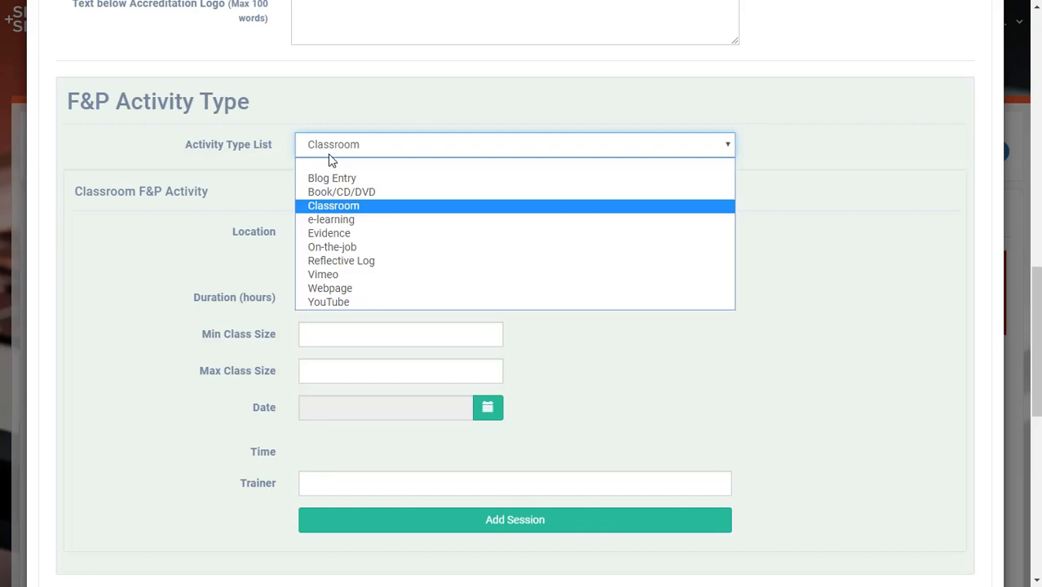
click(330, 221)
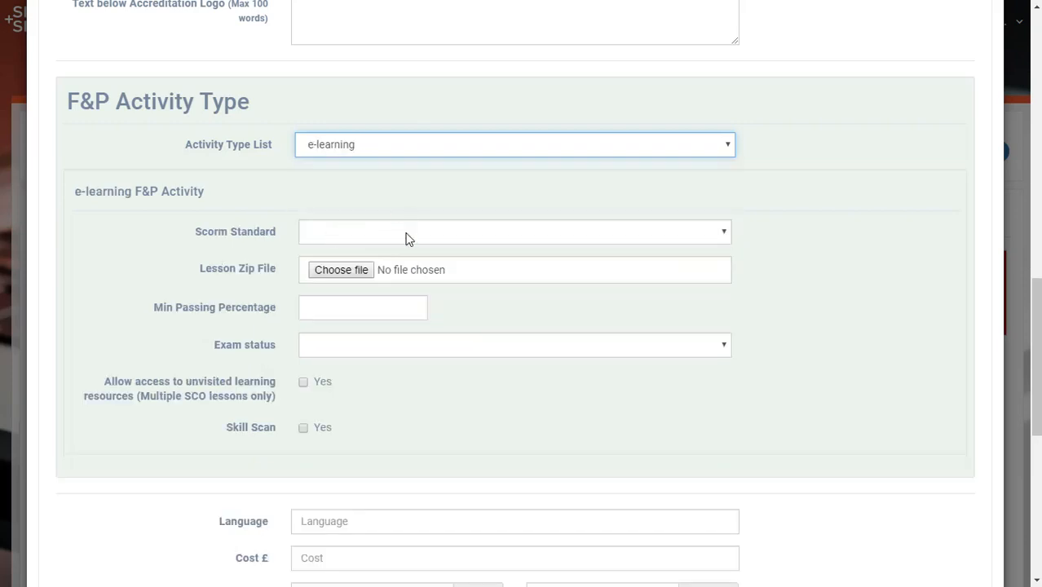
Try Webpage as the activity type, and finally set the activity type to YouTube
click(363, 143)
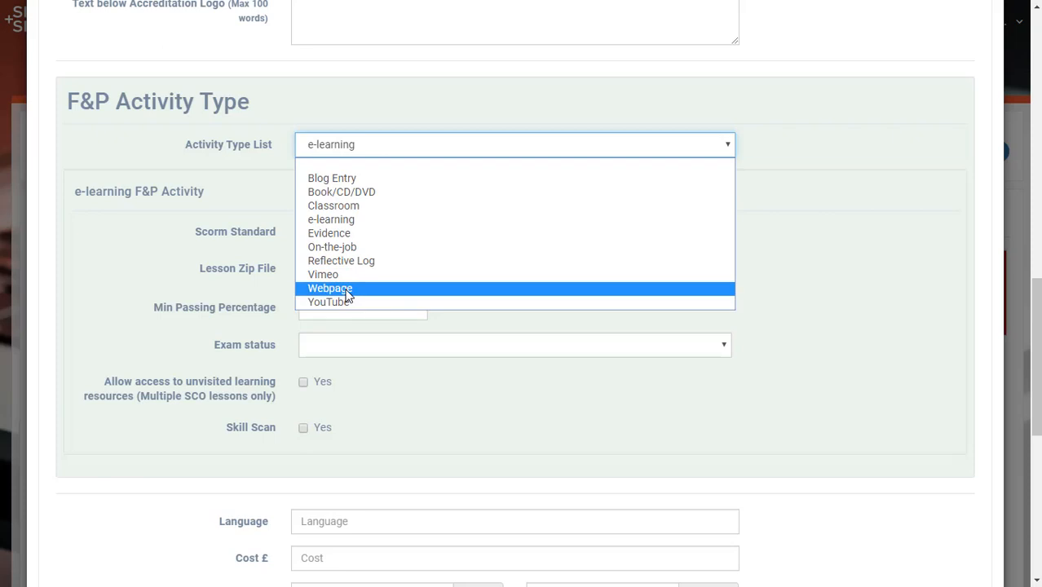
click(352, 294)
click(362, 147)
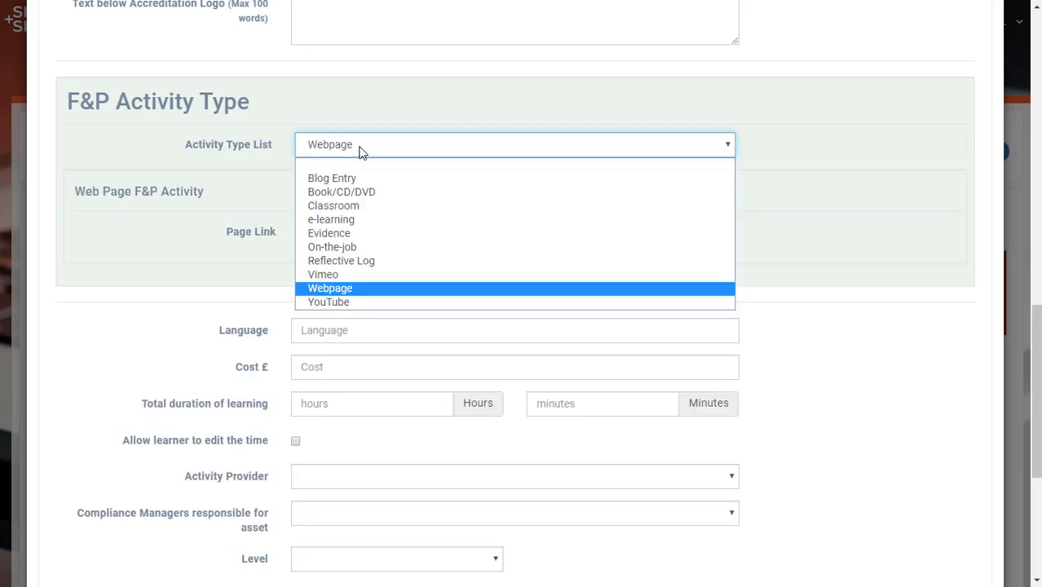
click(332, 299)
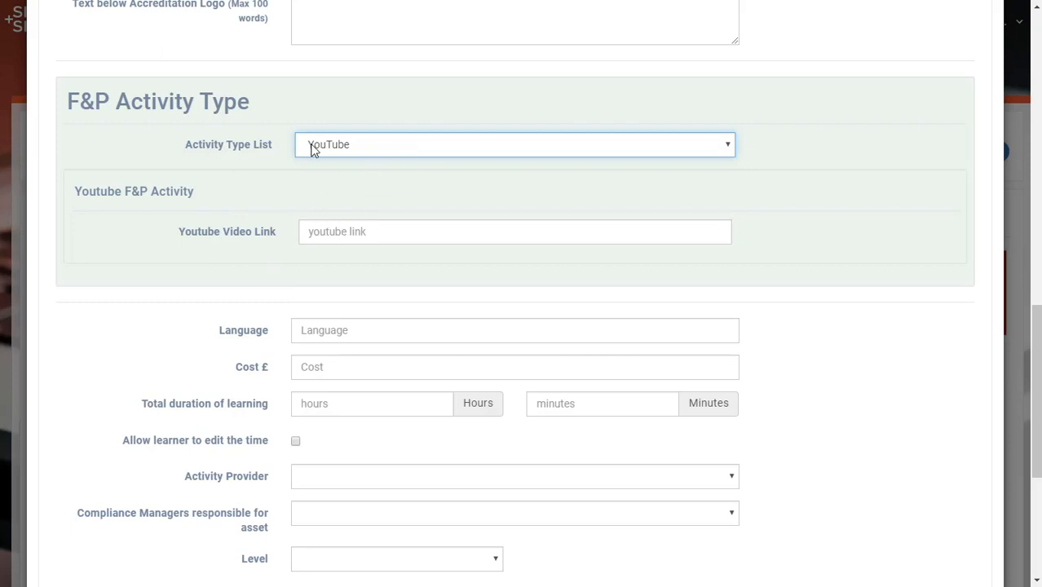
click(322, 231)
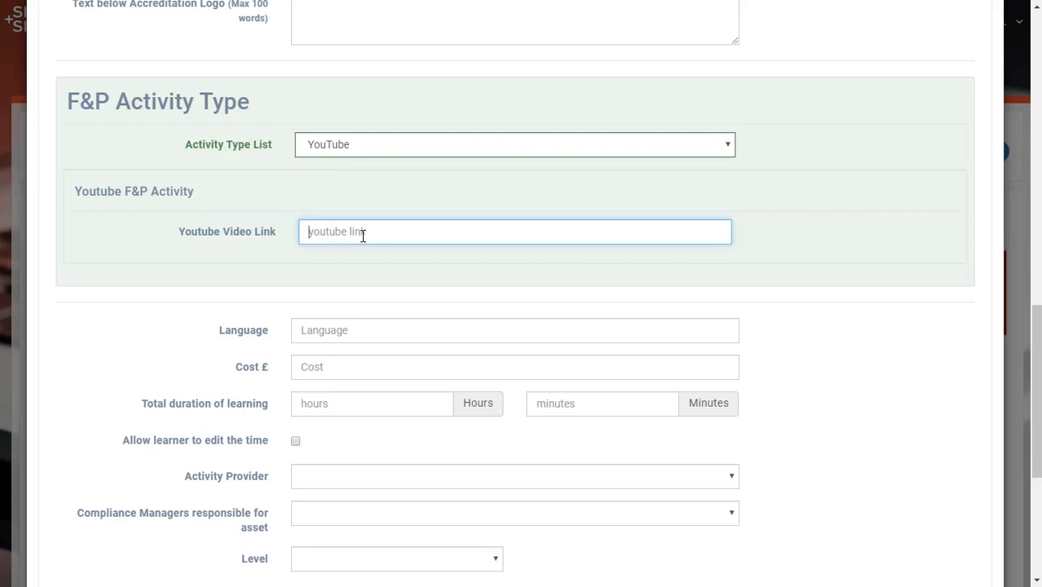
text(www.youtube.com/e-learningwmb)
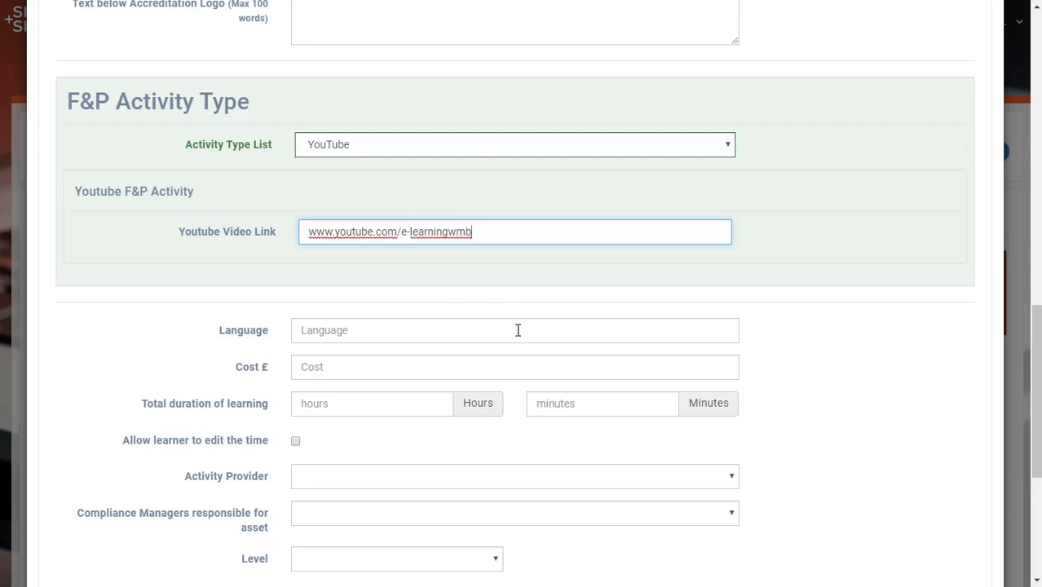
Review the whole activity form, from the name and categories through the YouTube link to the duration, provider and level fields
scroll(469, 323, down, 2)
scroll(470, 330, down, 2)
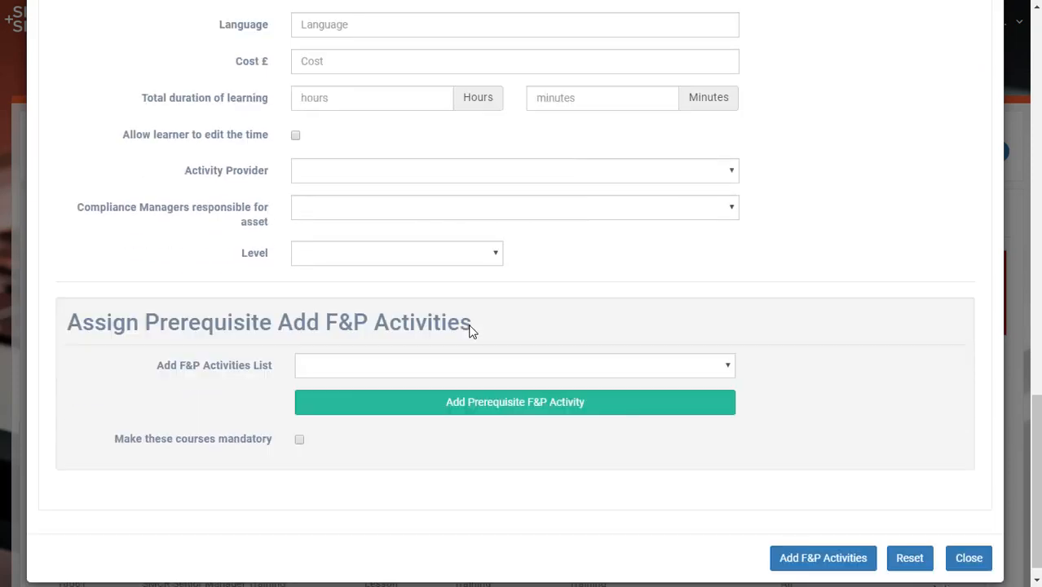
scroll(471, 326, up, 4)
scroll(412, 252, up, 12)
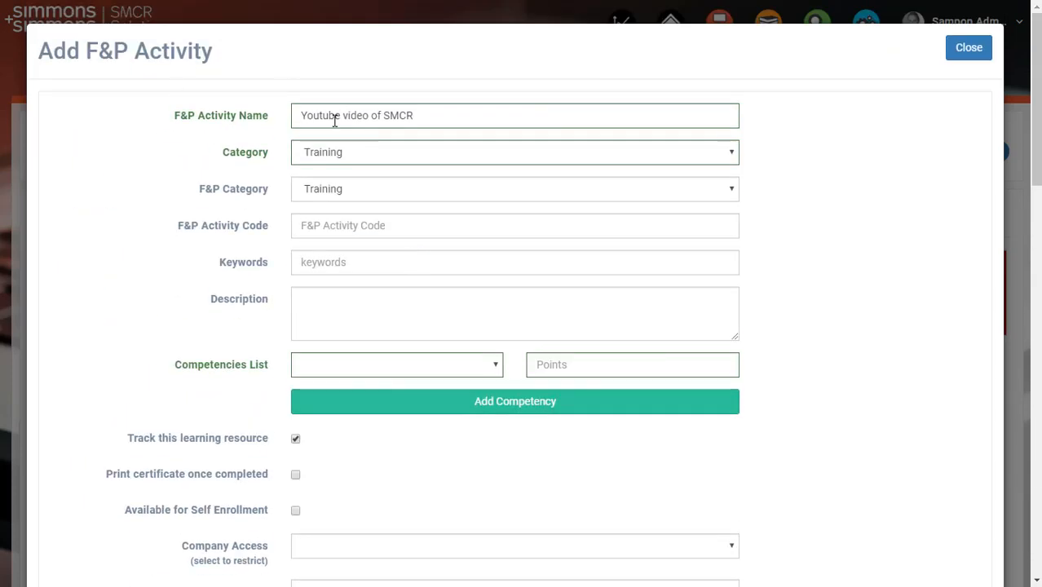
scroll(474, 298, down, 10)
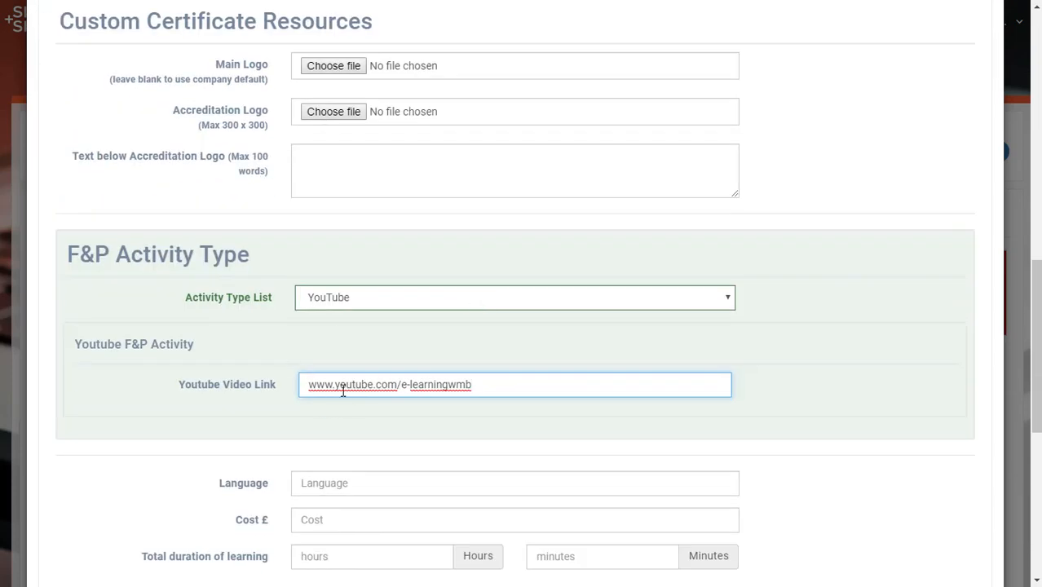
scroll(505, 379, down, 3)
scroll(545, 376, down, 3)
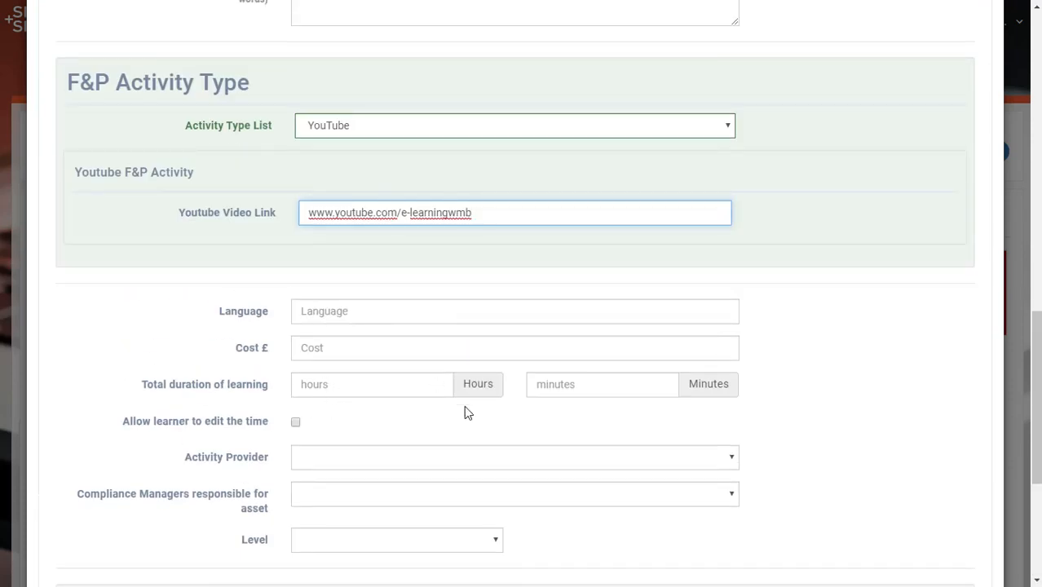
scroll(463, 411, down, 4)
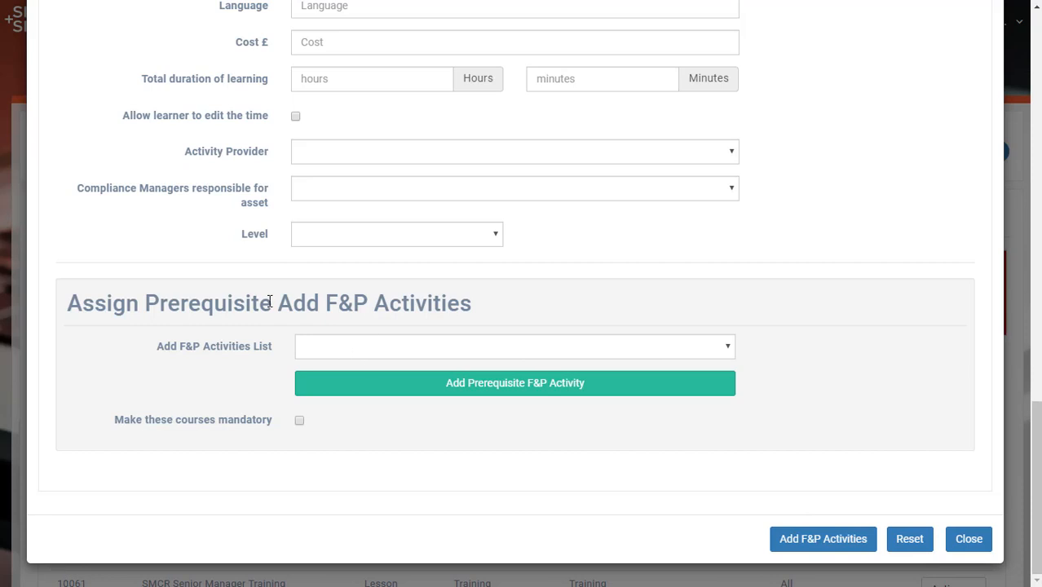
Look through the activities available as prerequisites without choosing one
click(388, 357)
scroll(366, 269, down, 1)
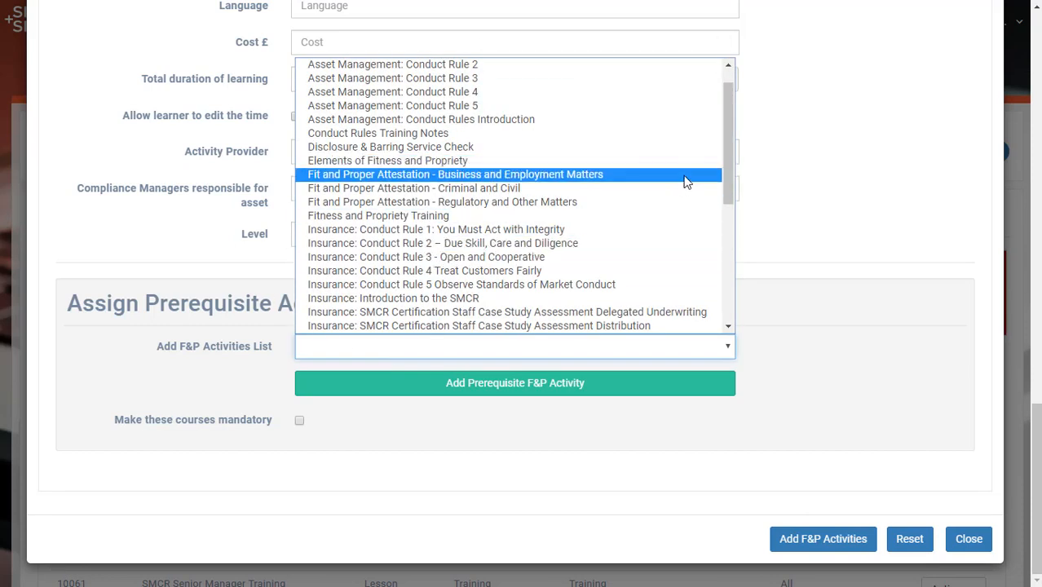
drag(729, 151, 707, 89)
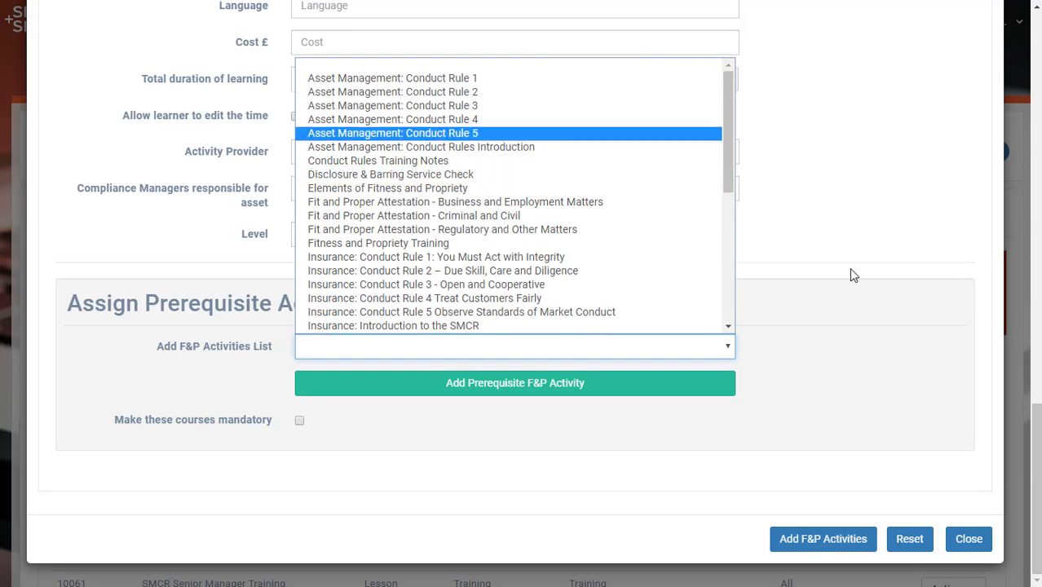
click(901, 420)
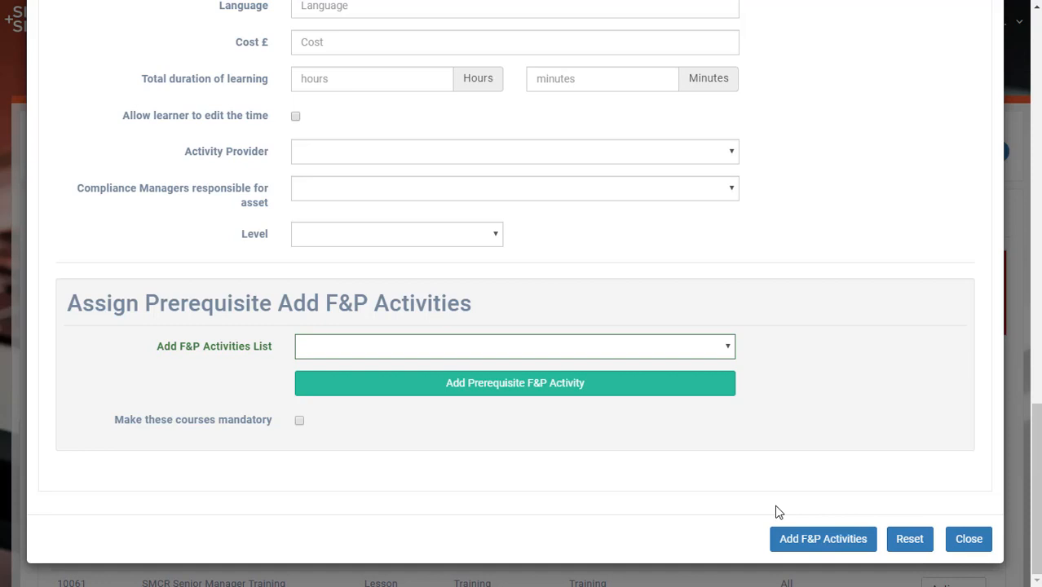
Submit the new F&P activity and filter the activities by the name "you"
click(805, 539)
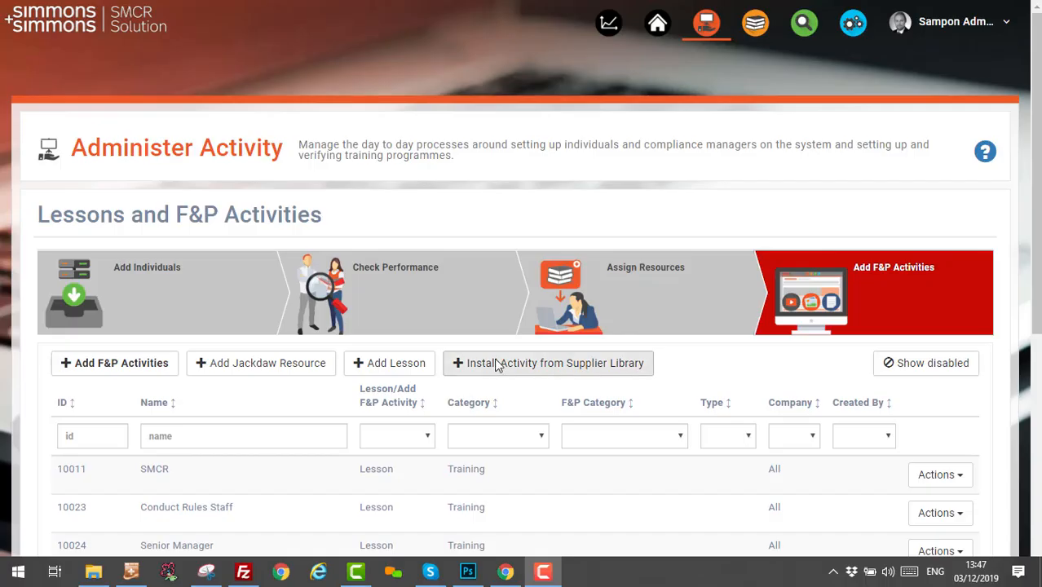
click(204, 439)
text(you)
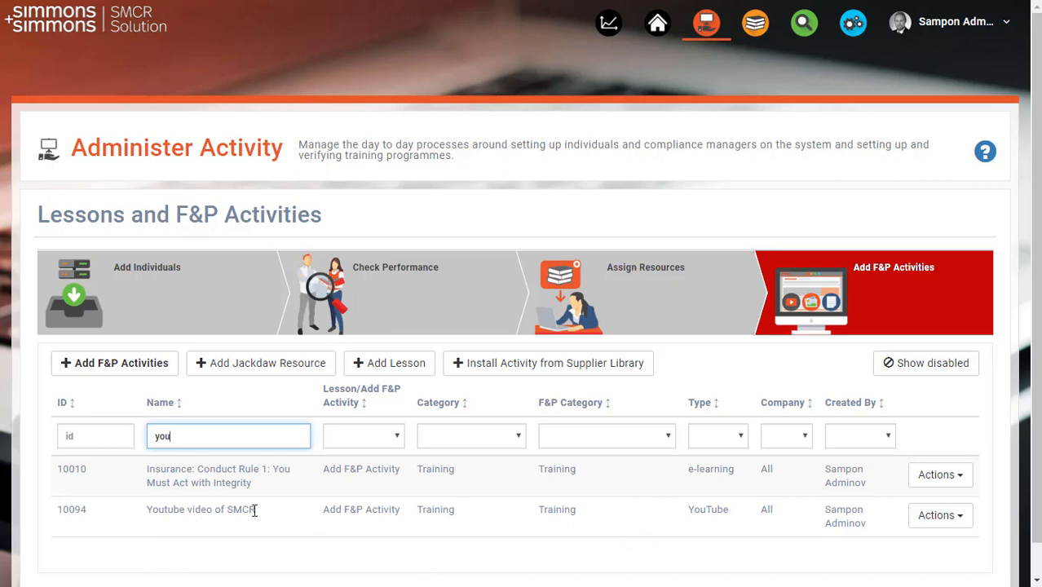
Switch the current role to Compliance Manager
click(945, 22)
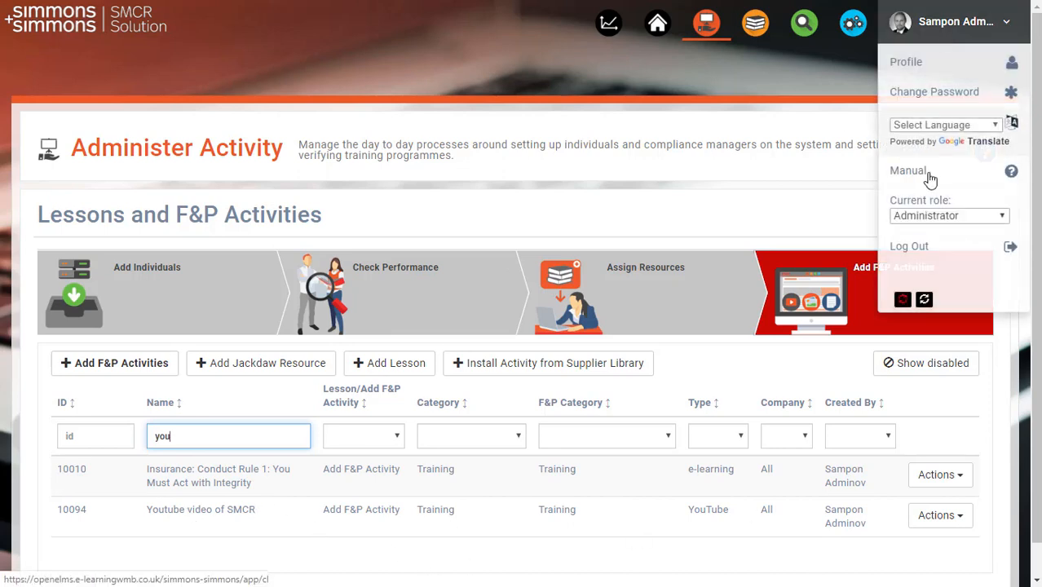
click(930, 215)
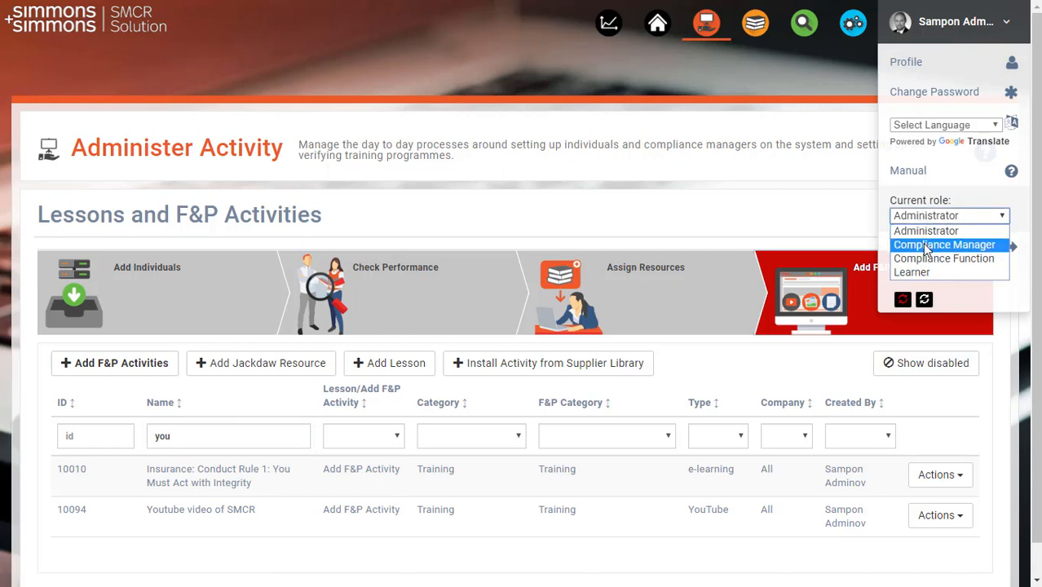
click(927, 245)
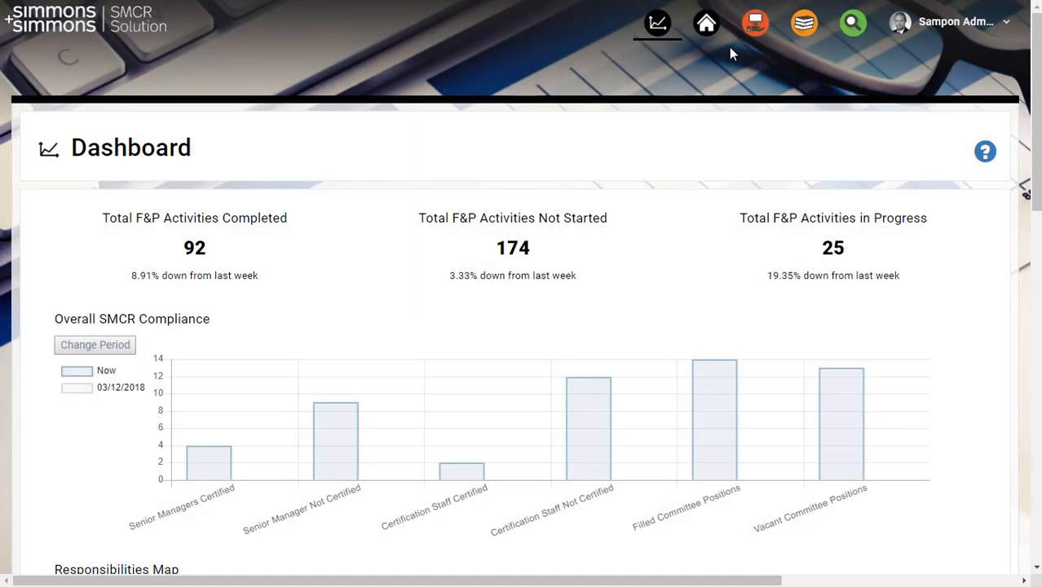
Open the Certifications section of Manage SMCR to show the employee list
click(748, 35)
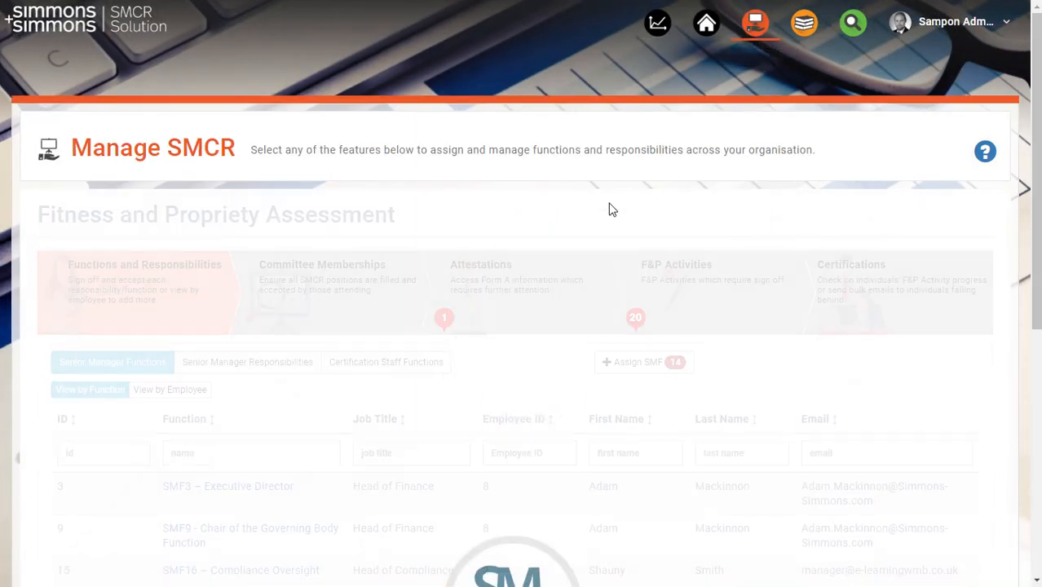
click(848, 297)
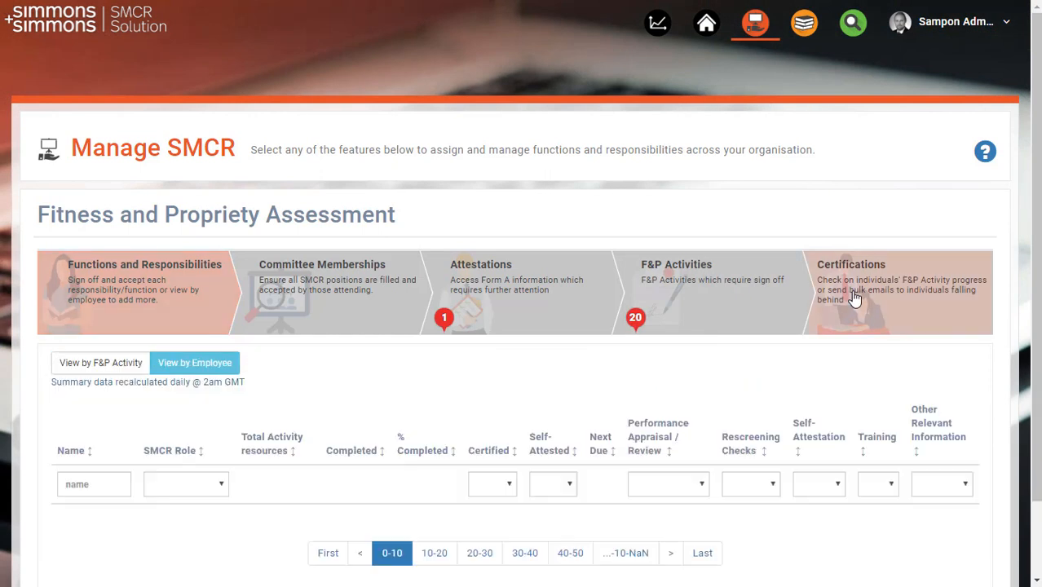
scroll(277, 356, down, 2)
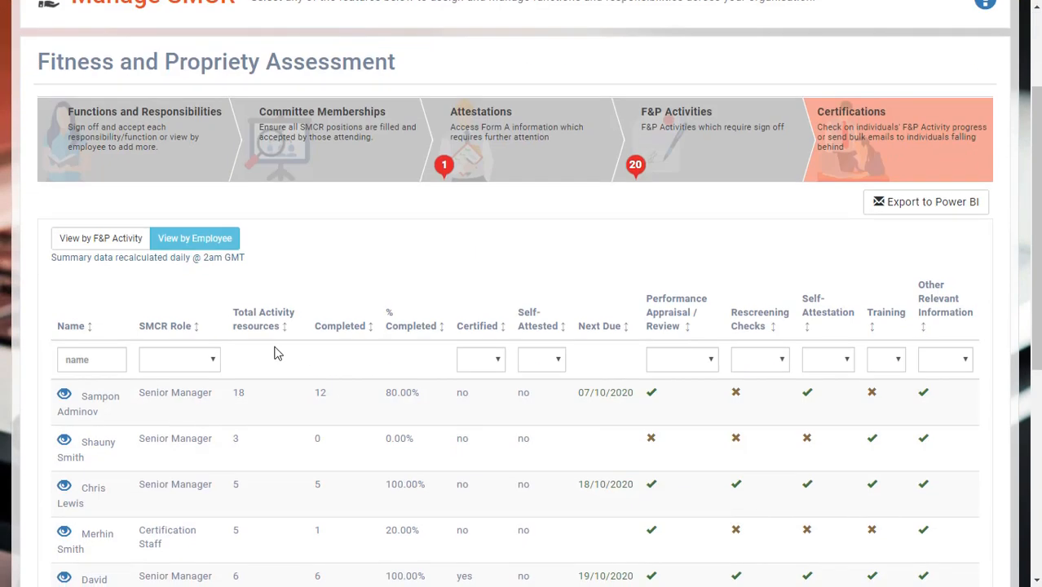
Open the record of the Senior Manager with next due date 18/10/2020 and review the certificates, functions and responsibilities
click(62, 486)
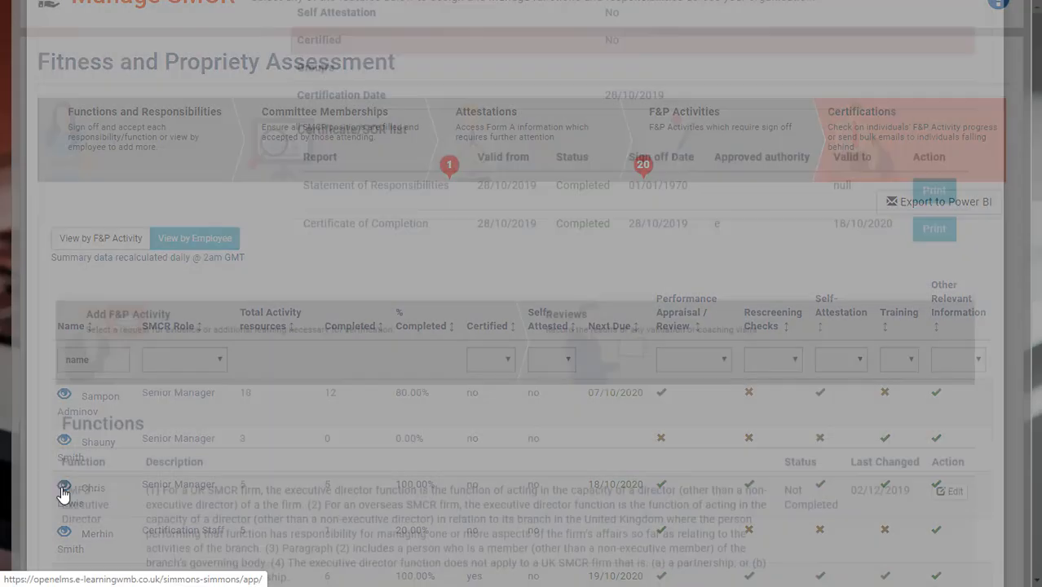
scroll(547, 249, down, 3)
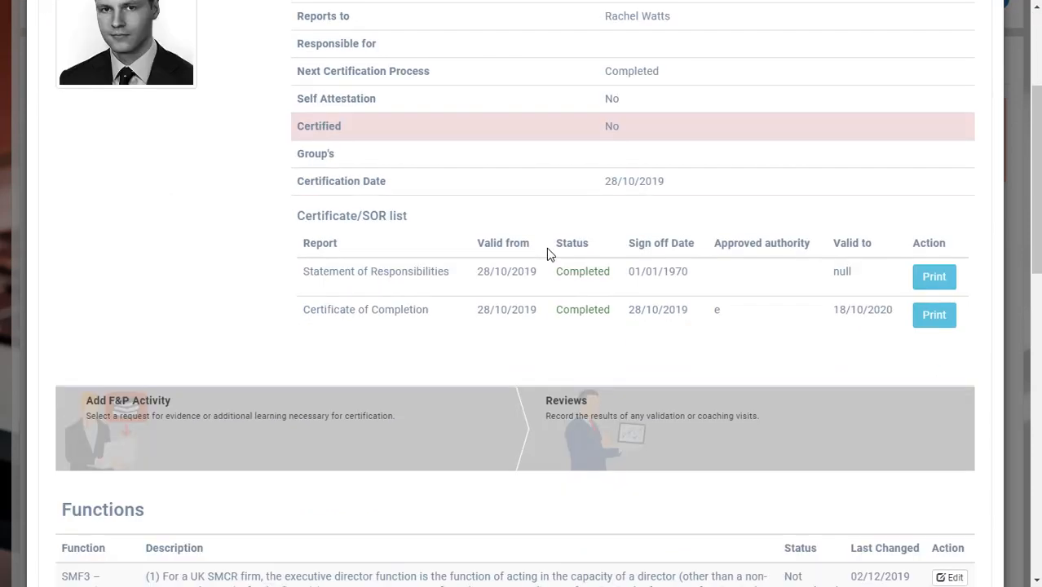
scroll(546, 247, down, 5)
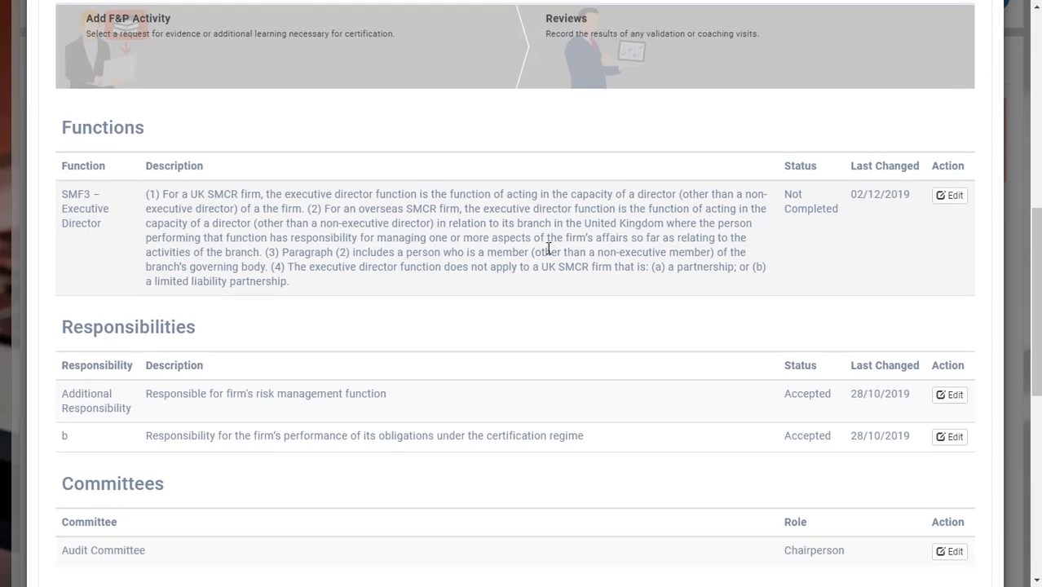
scroll(548, 251, up, 5)
scroll(549, 253, up, 3)
scroll(550, 253, down, 6)
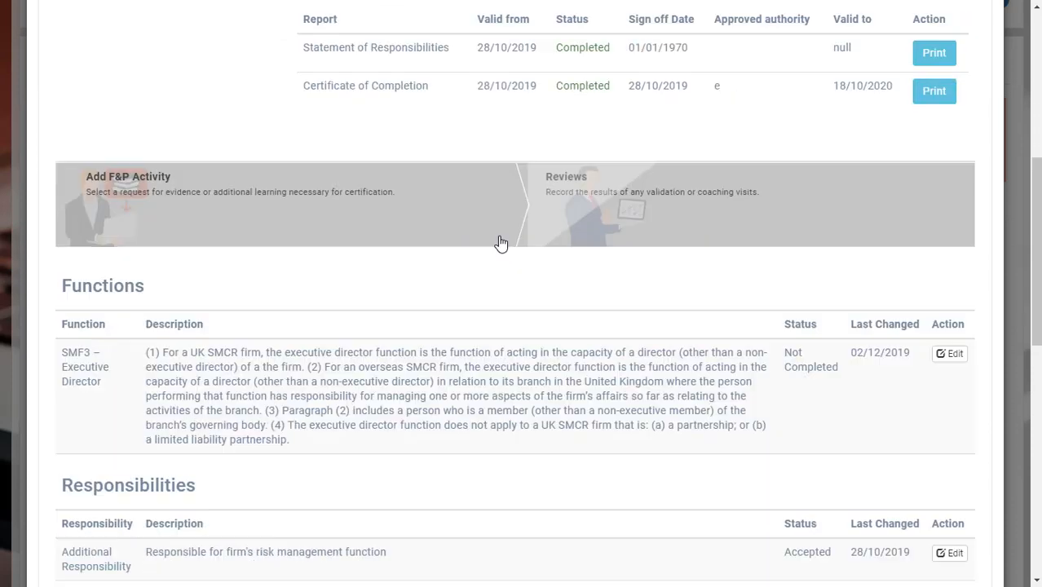
Assign the "Youtube video of SMCR" activity to this individual, filtering by "you", and check their F&P activities file
click(158, 194)
click(200, 143)
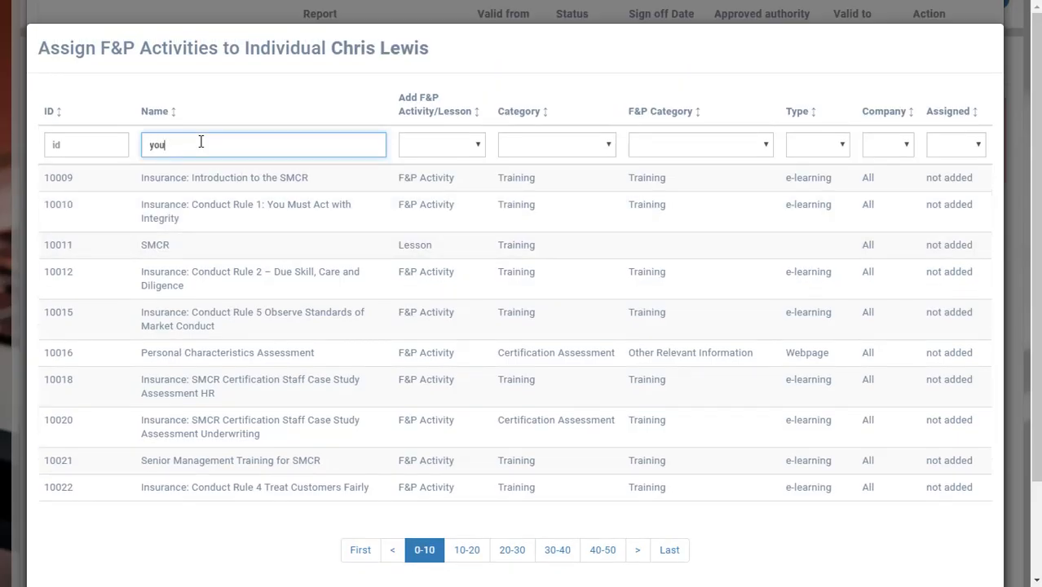
text(you)
click(399, 228)
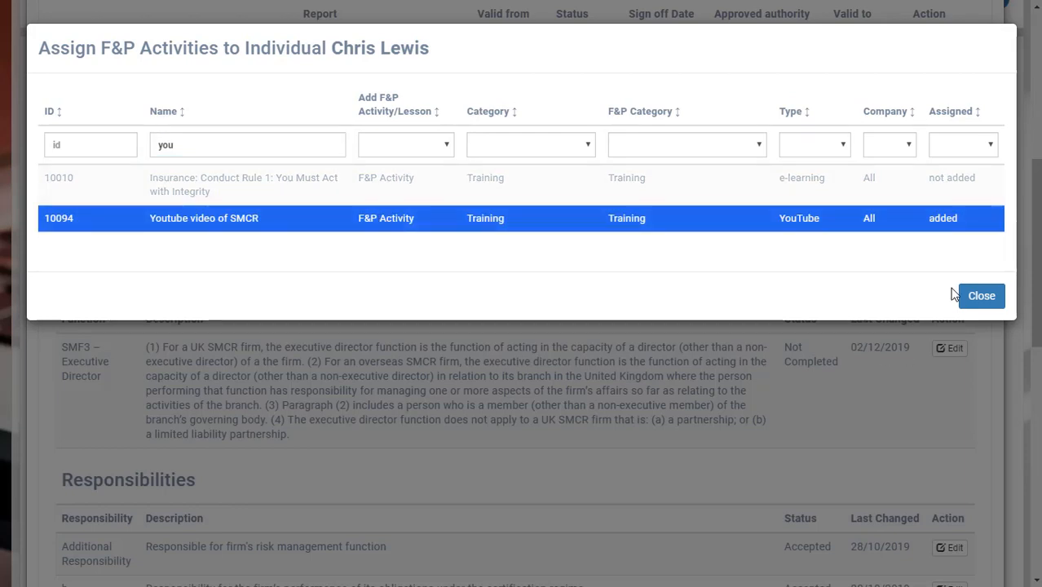
click(987, 301)
scroll(521, 350, down, 10)
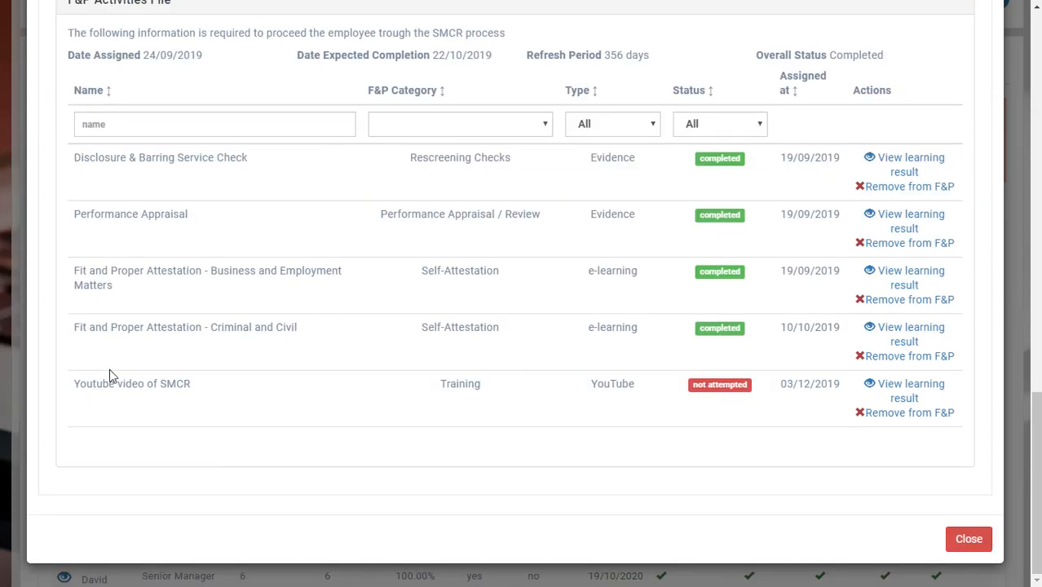